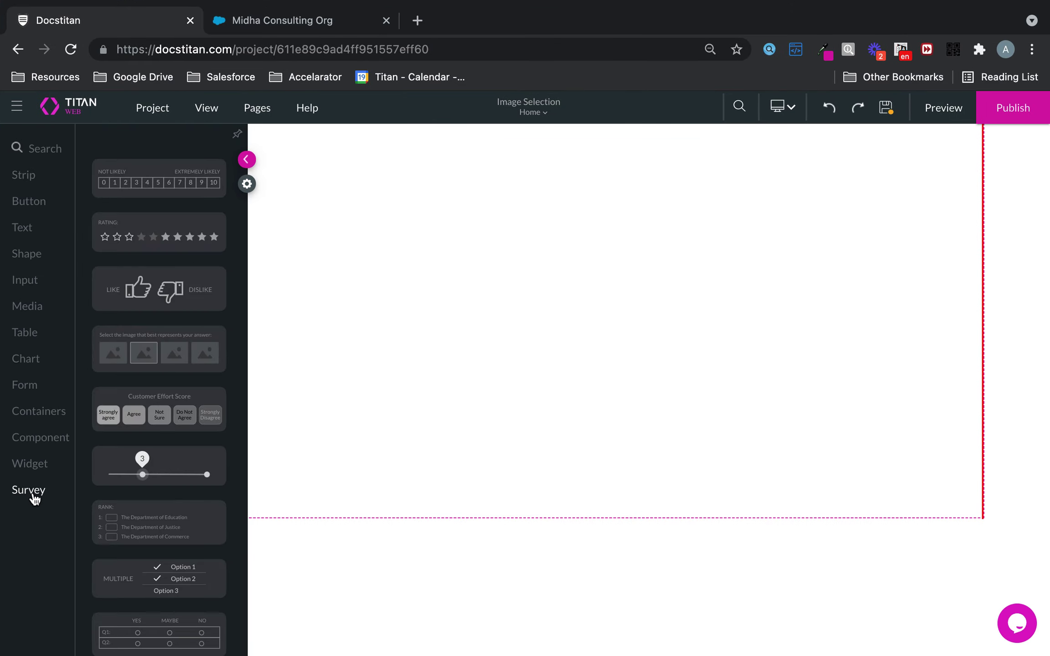
# Drag an Image Choice element from the Survey widgets onto the page and move it to the top.
pyautogui.scroll(-1, 141, 456)
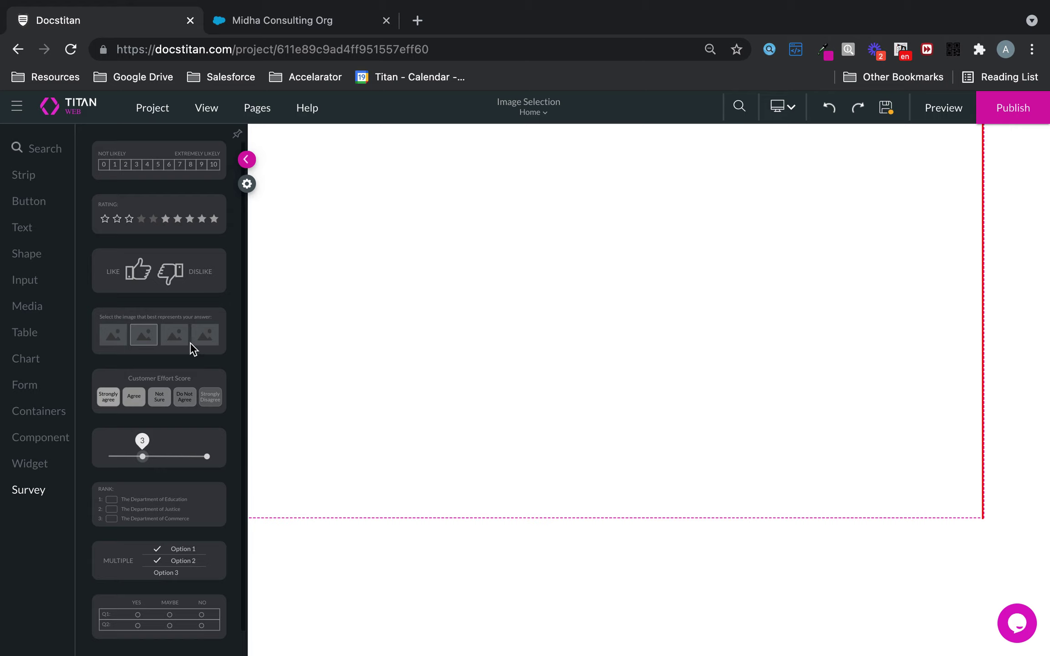
pyautogui.moveTo(177, 337); pyautogui.dragTo(511, 317)
pyautogui.moveTo(598, 356); pyautogui.dragTo(523, 220)
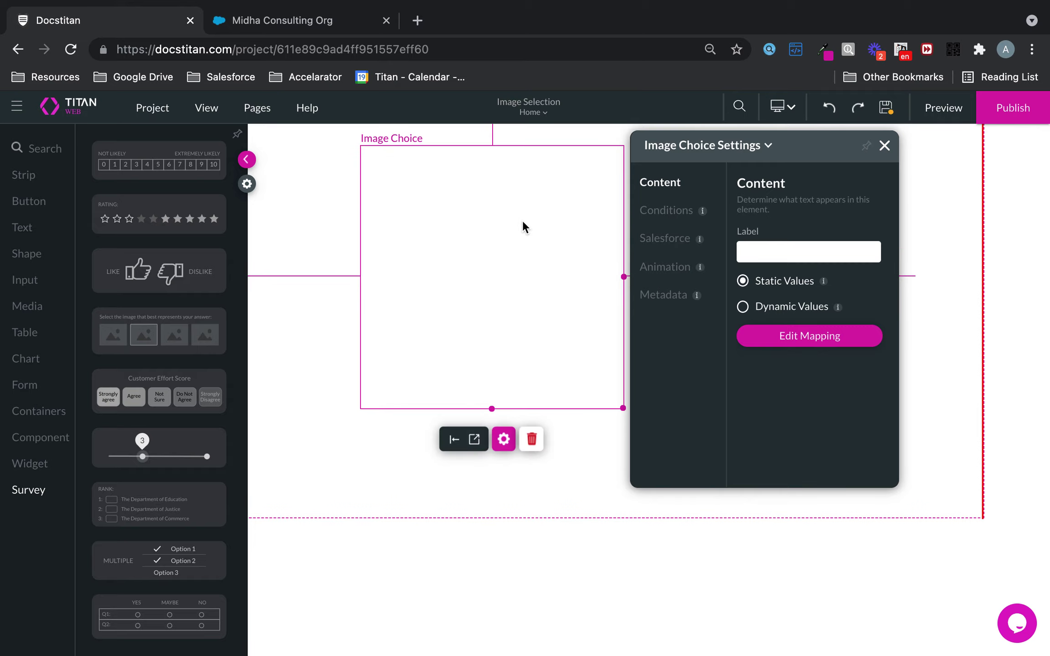
# Add three choices in Edit Mapping and replace key1–key3 with United Kingdom, France and Sweden.
pyautogui.click(805, 337)
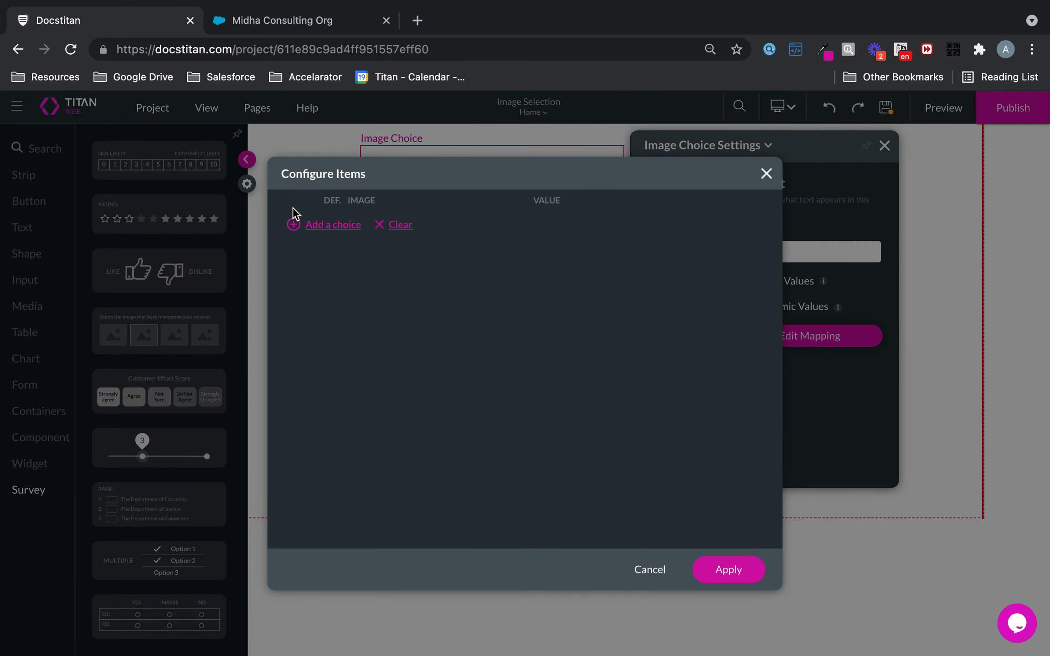
pyautogui.click(322, 224)
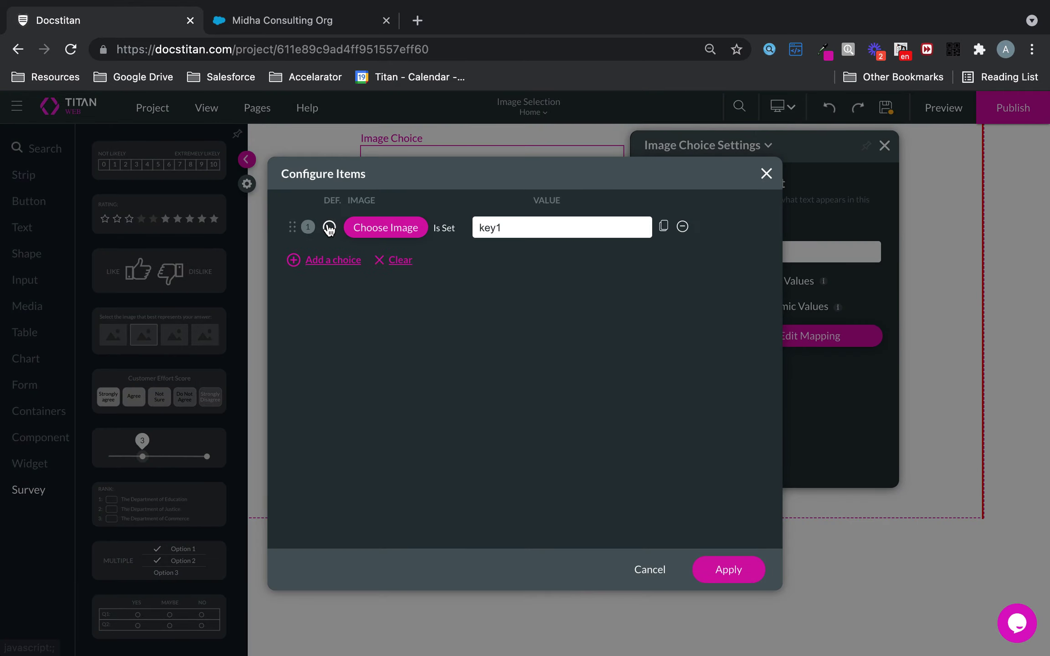
pyautogui.click(345, 262)
pyautogui.click(342, 289)
pyautogui.press('super+a')
pyautogui.write('Uni')
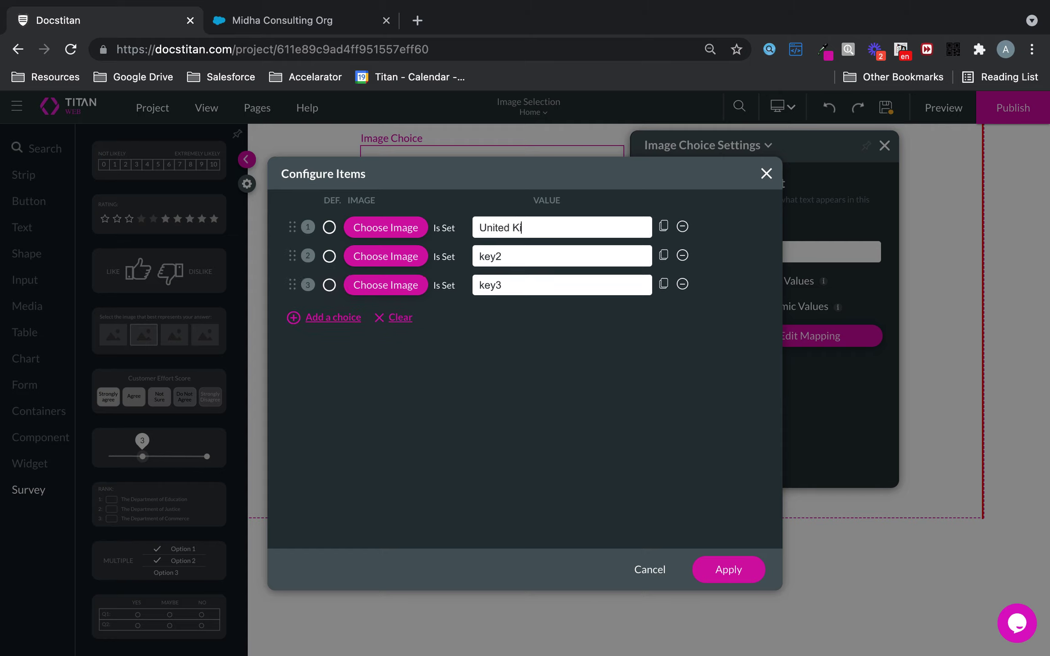
pyautogui.press('Tab')
pyautogui.write('France')
pyautogui.press('Tab')
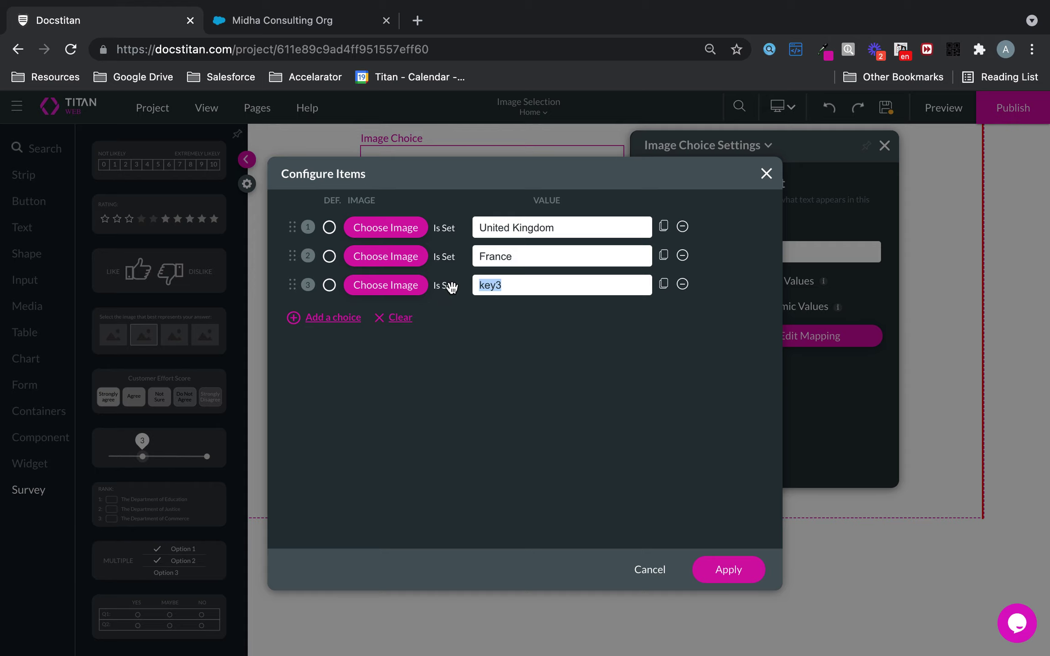
pyautogui.write('Sweden')
pyautogui.click(372, 234)
# Give the three choices the UK, French and Swedish flag images and apply the item settings.
pyautogui.click(584, 355)
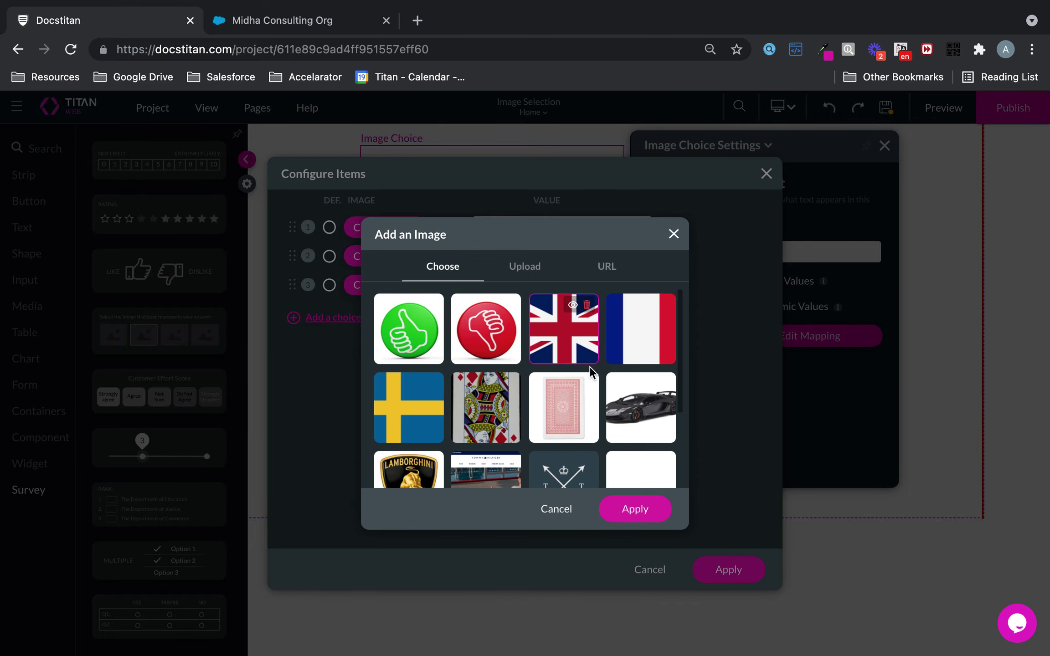
pyautogui.click(658, 511)
pyautogui.click(409, 257)
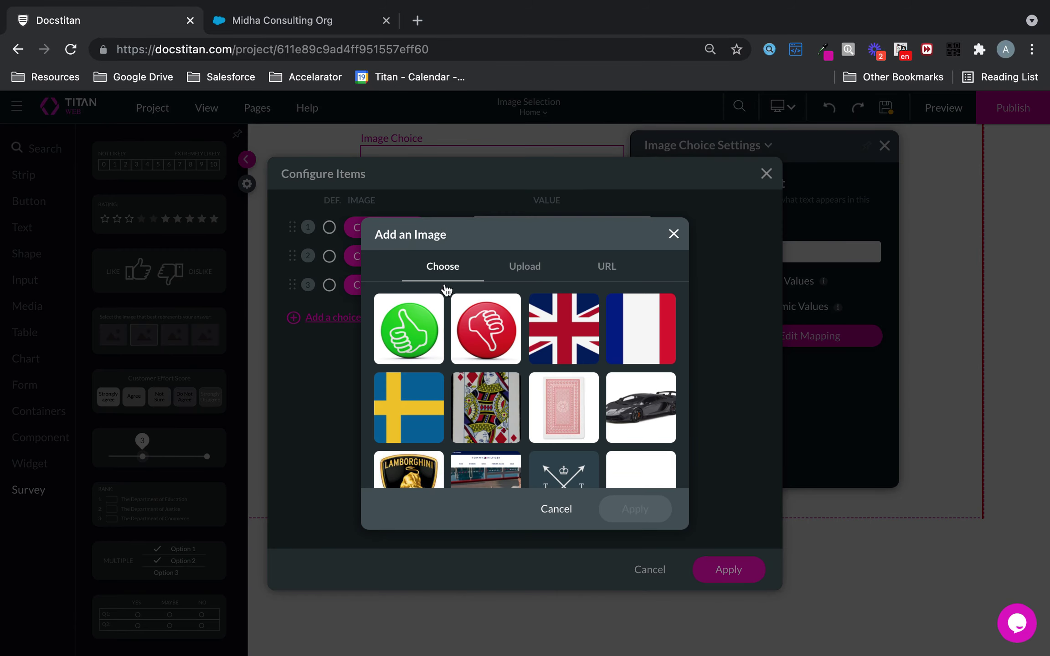
pyautogui.click(425, 417)
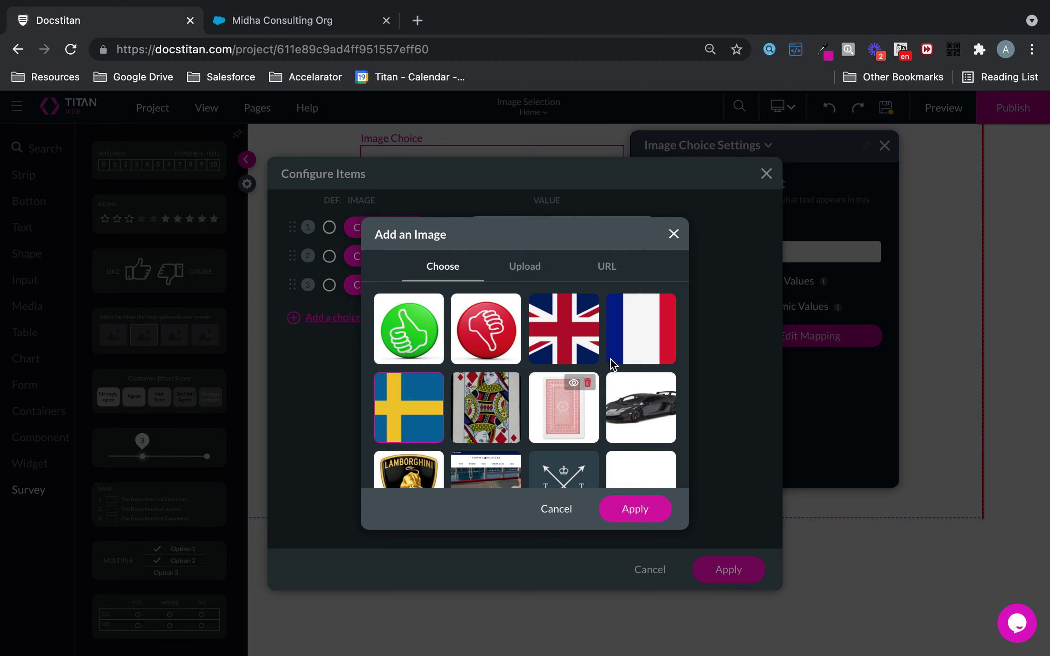
pyautogui.click(657, 517)
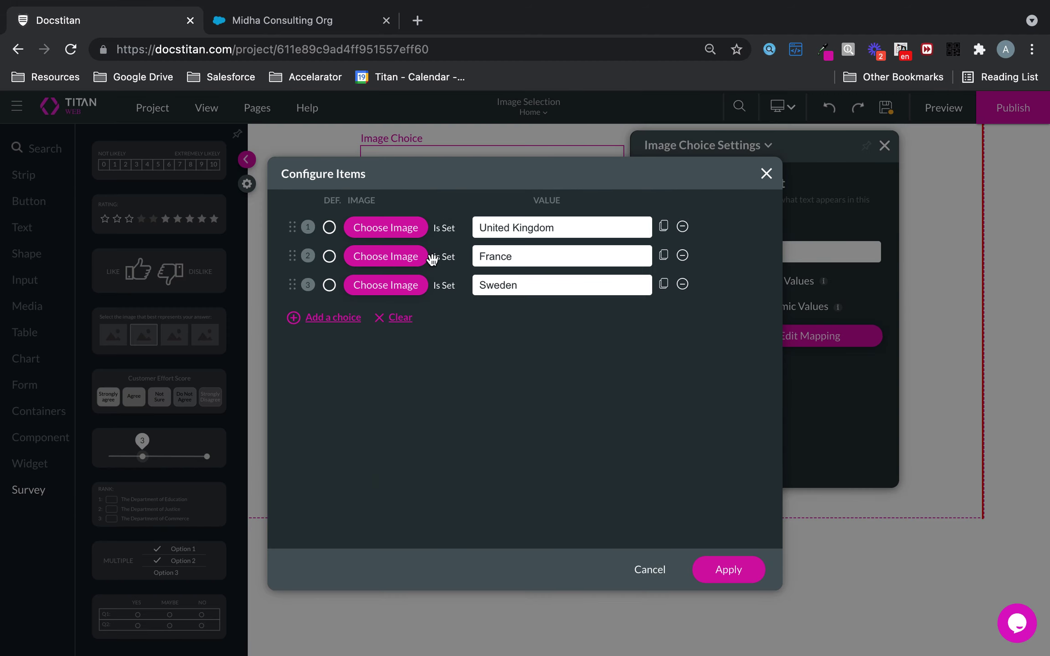
pyautogui.click(393, 265)
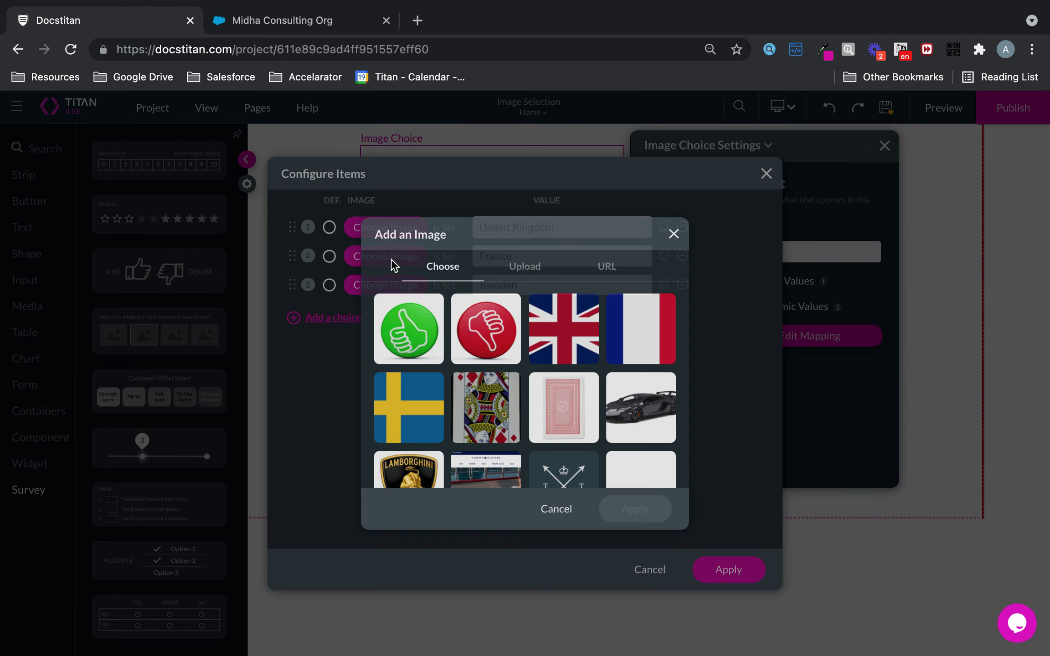
pyautogui.click(647, 319)
pyautogui.click(643, 507)
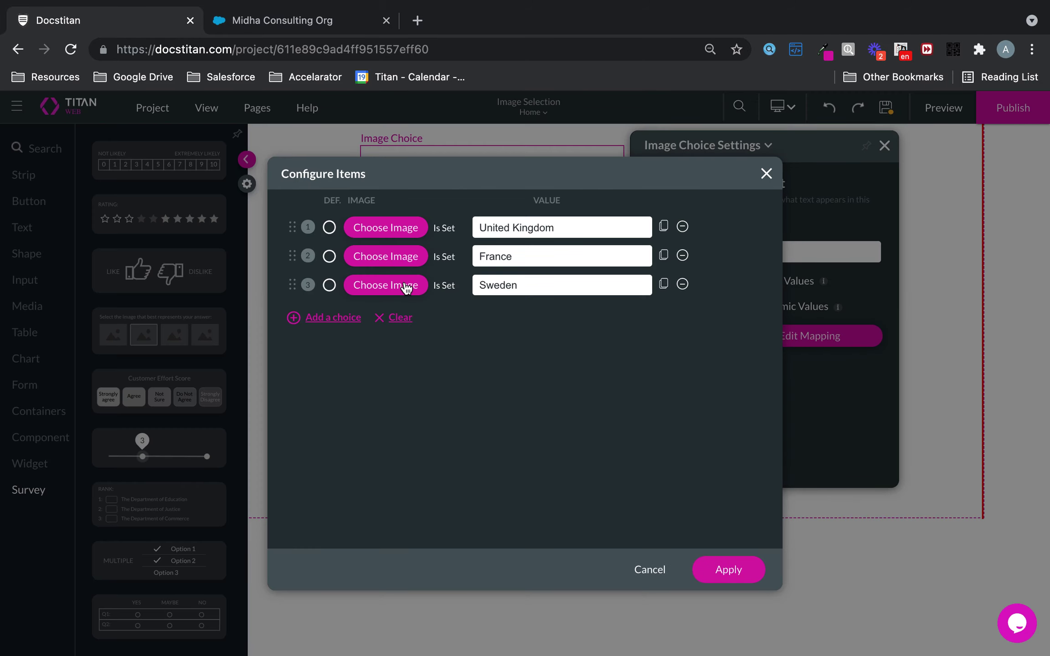
pyautogui.click(384, 285)
pyautogui.click(419, 402)
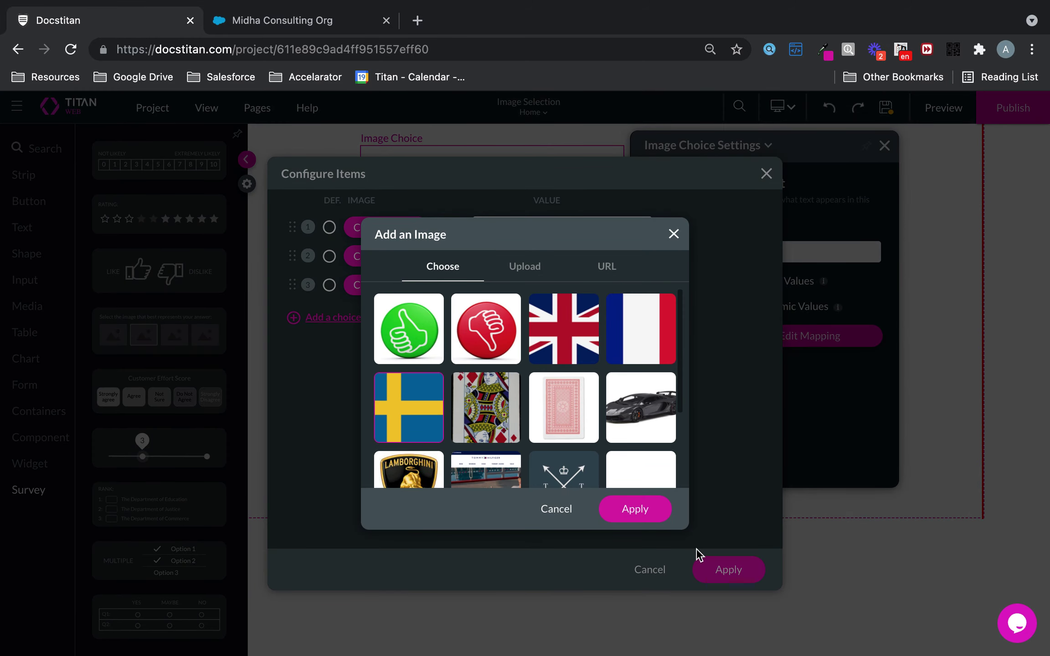
pyautogui.click(645, 510)
pyautogui.click(740, 576)
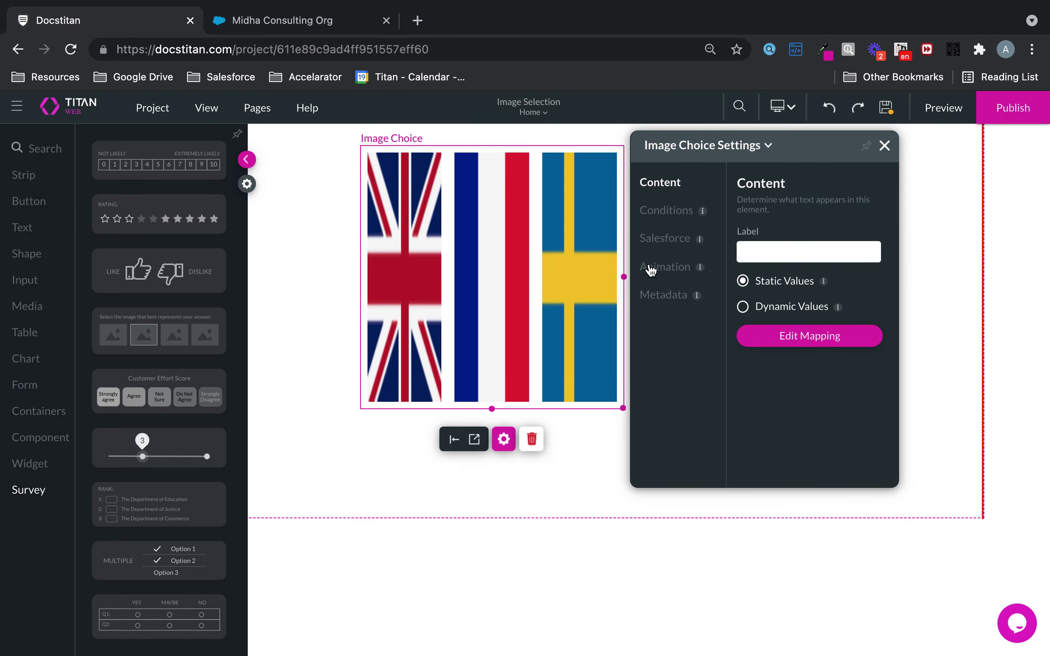
# Move the flag element left, then widen it so the three flags display as landscape images.
pyautogui.moveTo(629, 272); pyautogui.dragTo(907, 307)
pyautogui.moveTo(578, 346); pyautogui.dragTo(474, 345)
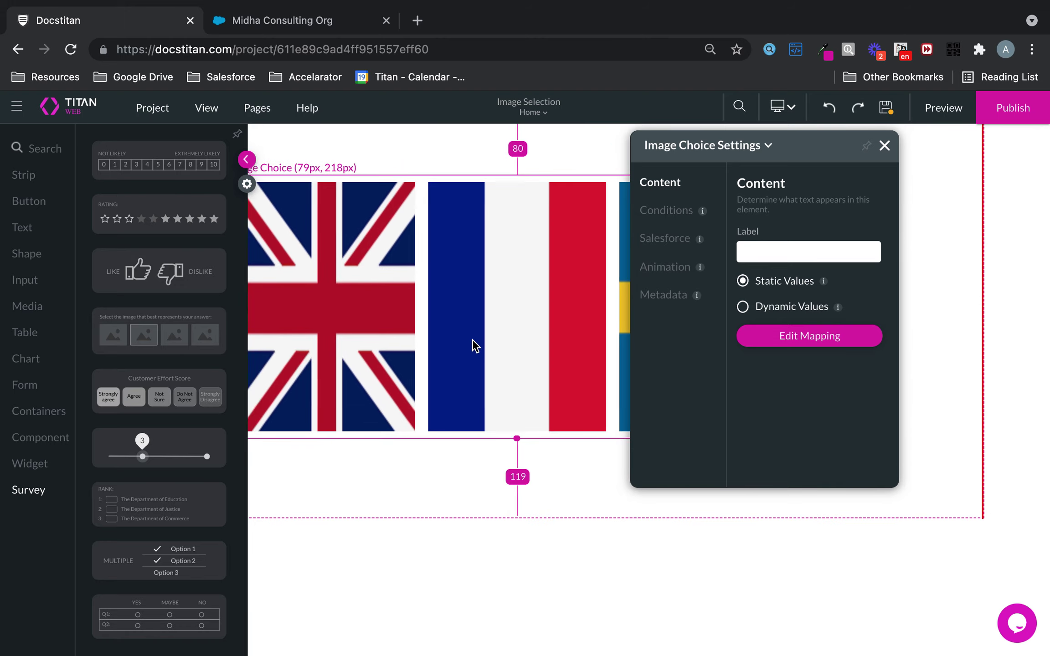
pyautogui.click(901, 164)
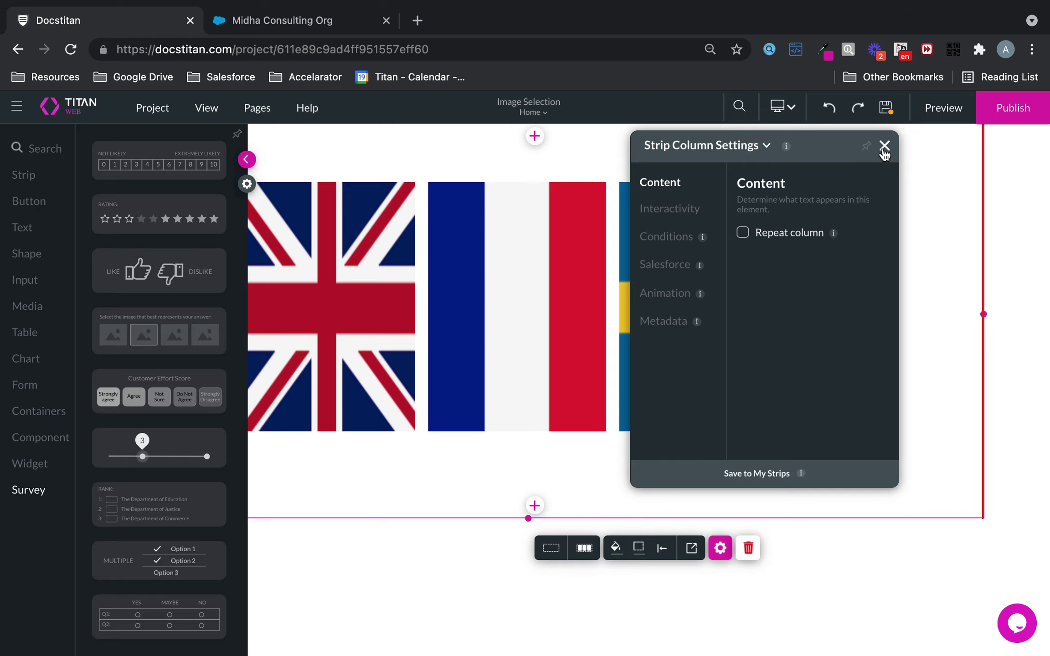
pyautogui.click(884, 146)
pyautogui.click(762, 318)
pyautogui.moveTo(802, 305); pyautogui.dragTo(837, 314)
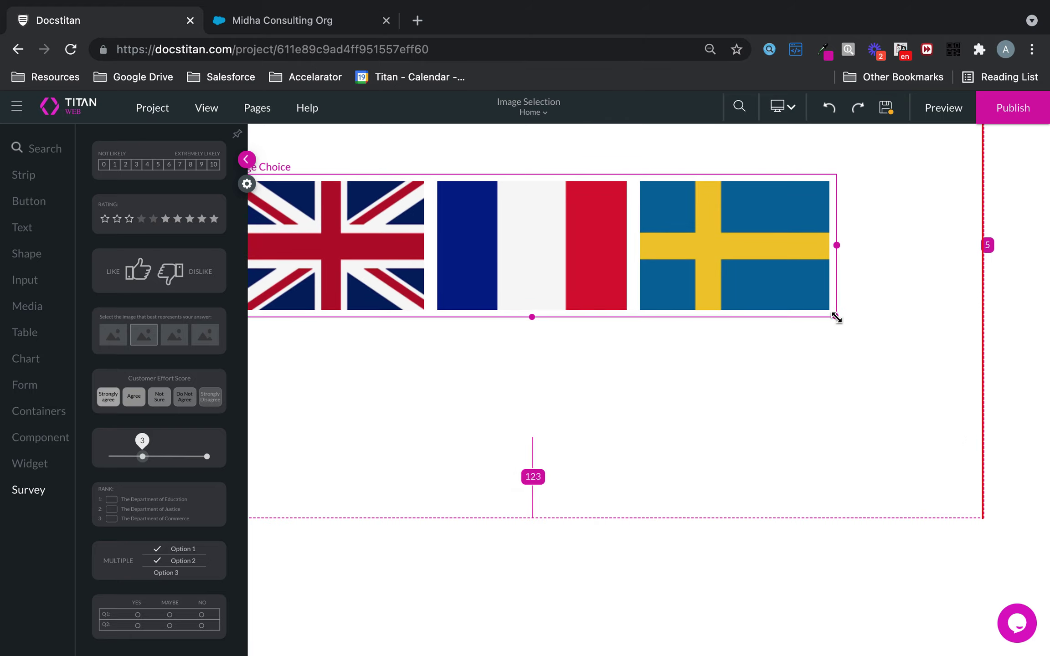
pyautogui.moveTo(796, 345); pyautogui.dragTo(797, 341)
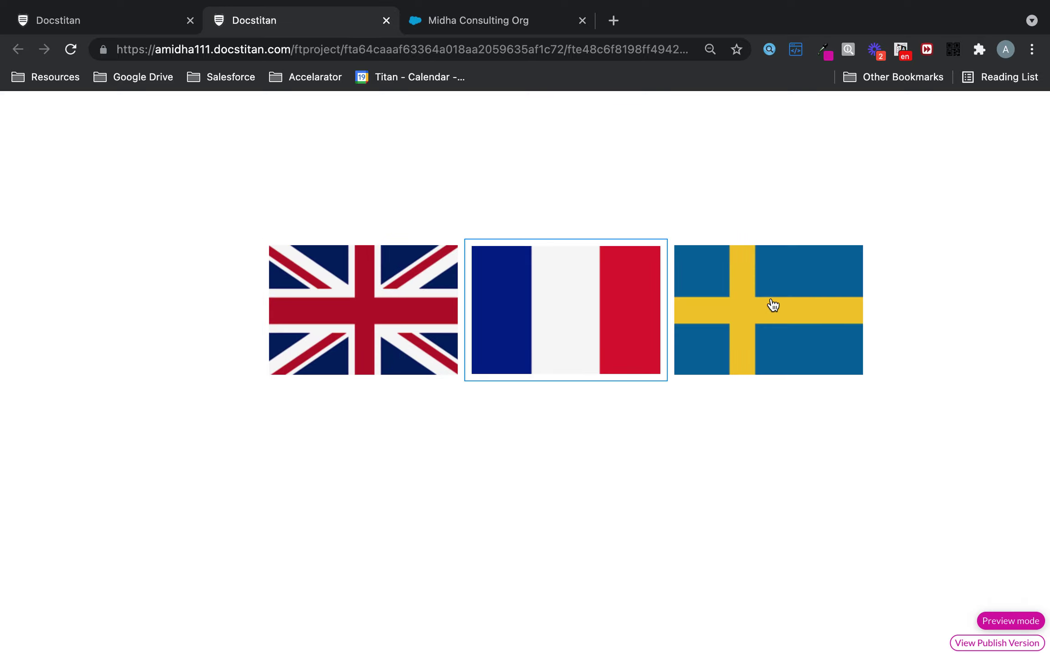
# In the preview, select the French and Swedish flags in turn, then return to the editor tab.
pyautogui.click(774, 305)
pyautogui.click(420, 340)
pyautogui.click(577, 309)
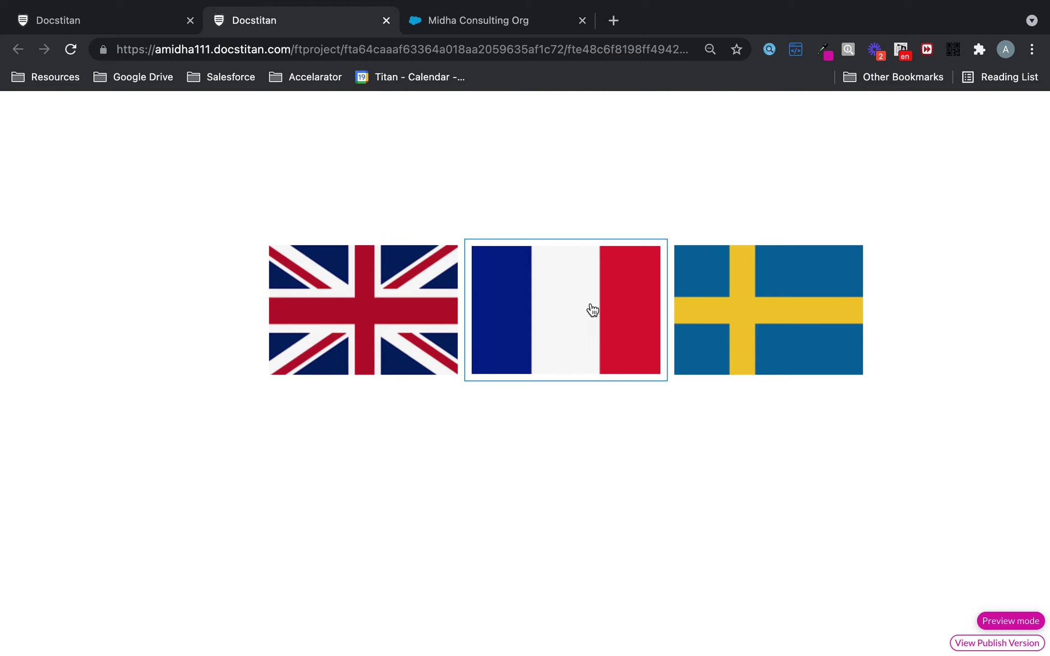
pyautogui.click(754, 332)
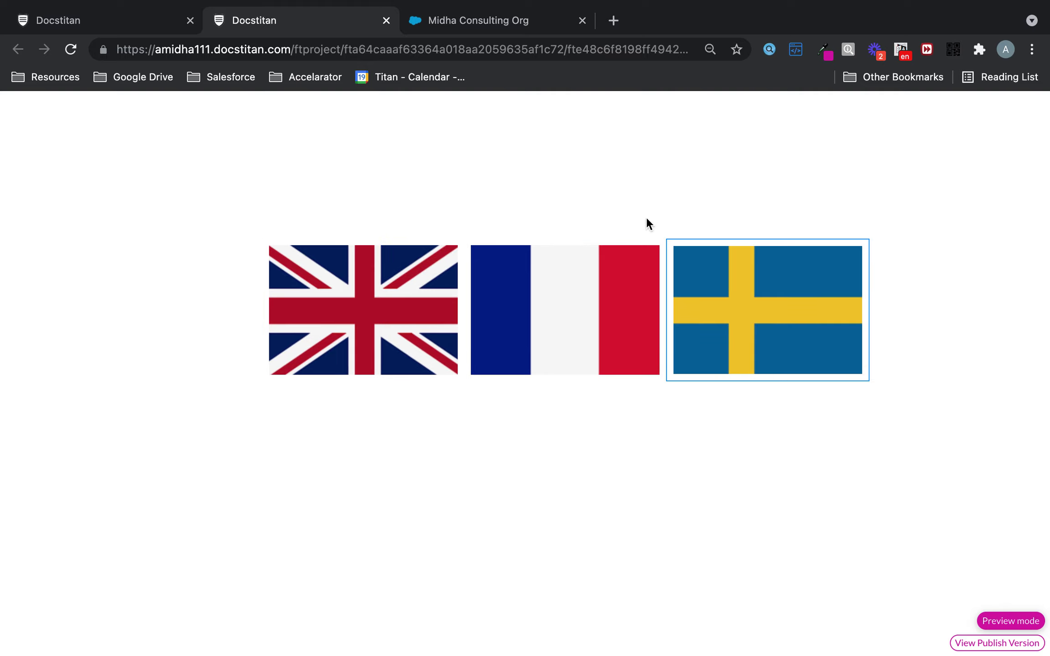
pyautogui.click(145, 28)
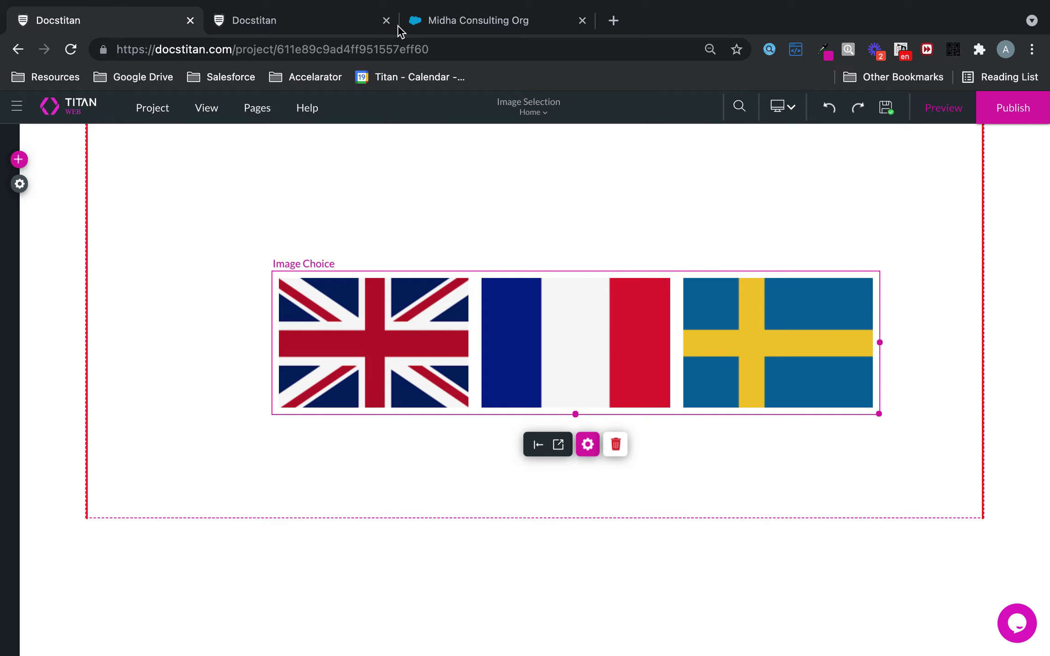
# Close the preview, add a second Image Choice element from Survey, and switch it to Dynamic Values.
pyautogui.click(386, 20)
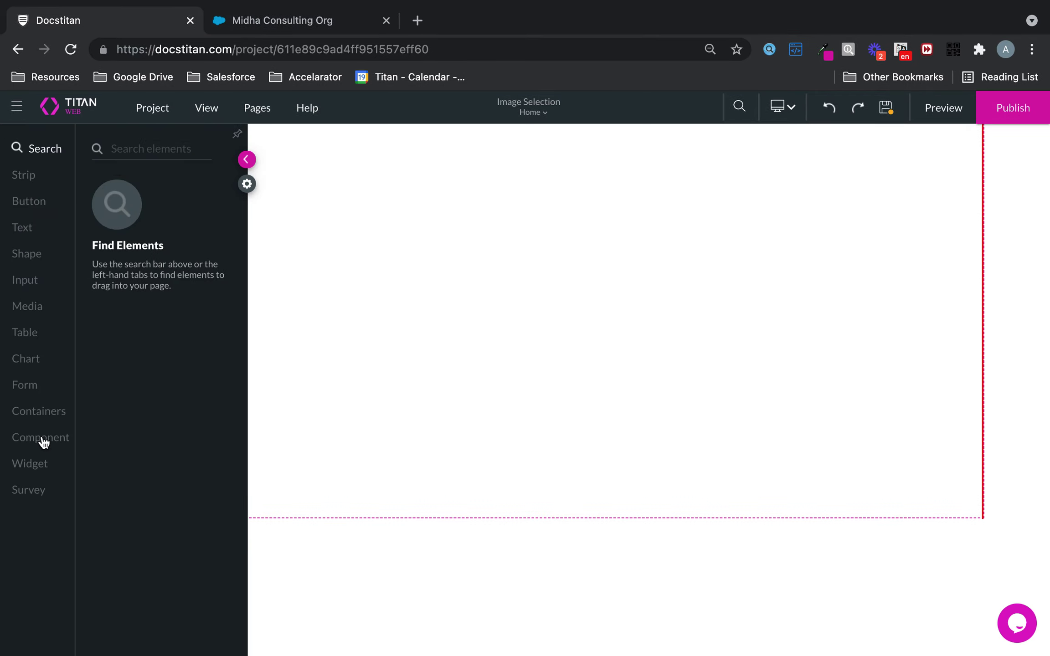
pyautogui.click(43, 439)
pyautogui.click(36, 463)
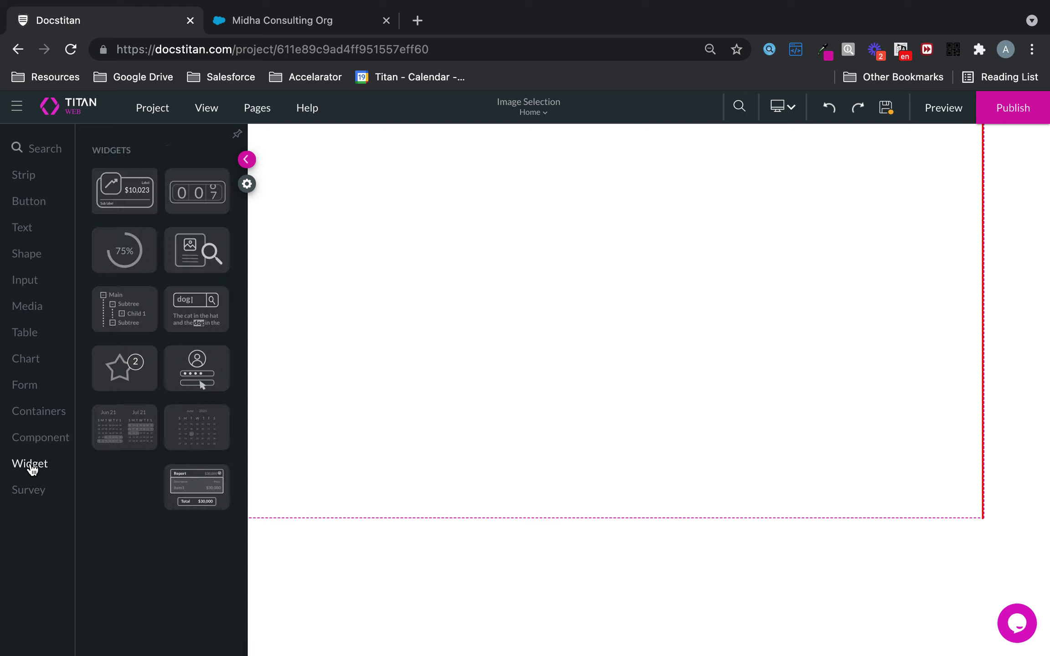
pyautogui.click(29, 492)
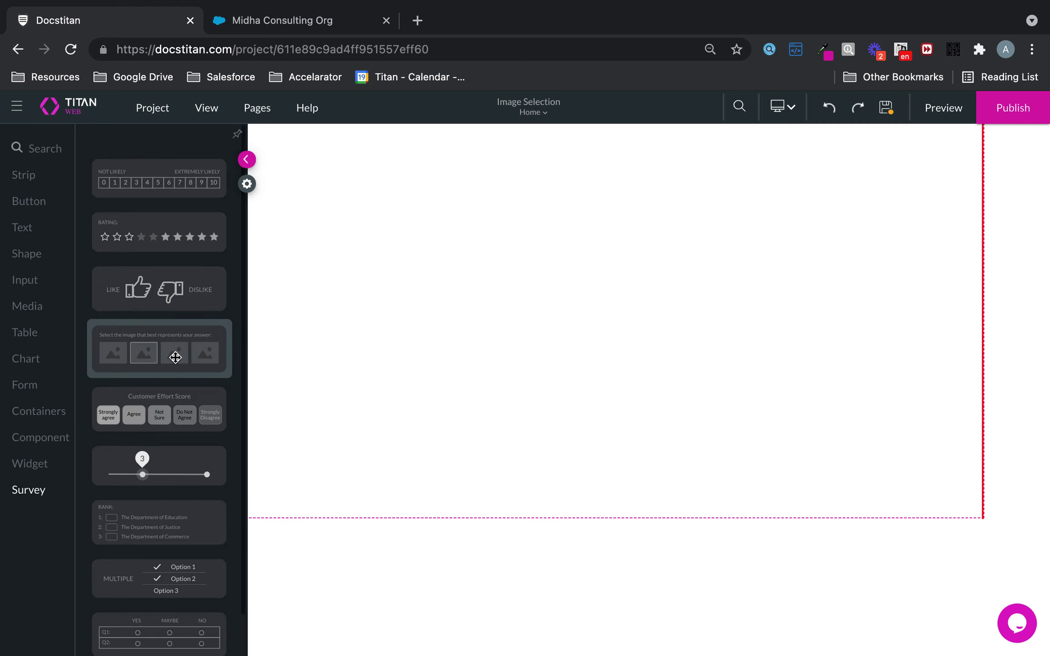
pyautogui.moveTo(175, 357); pyautogui.dragTo(490, 345)
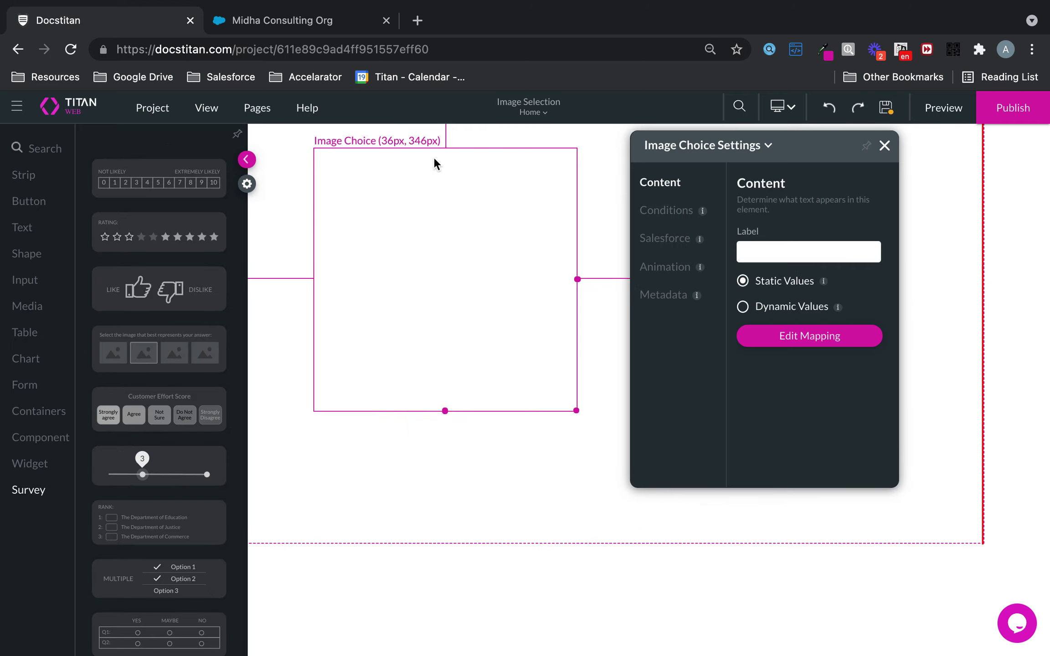
pyautogui.moveTo(434, 158); pyautogui.dragTo(506, 225)
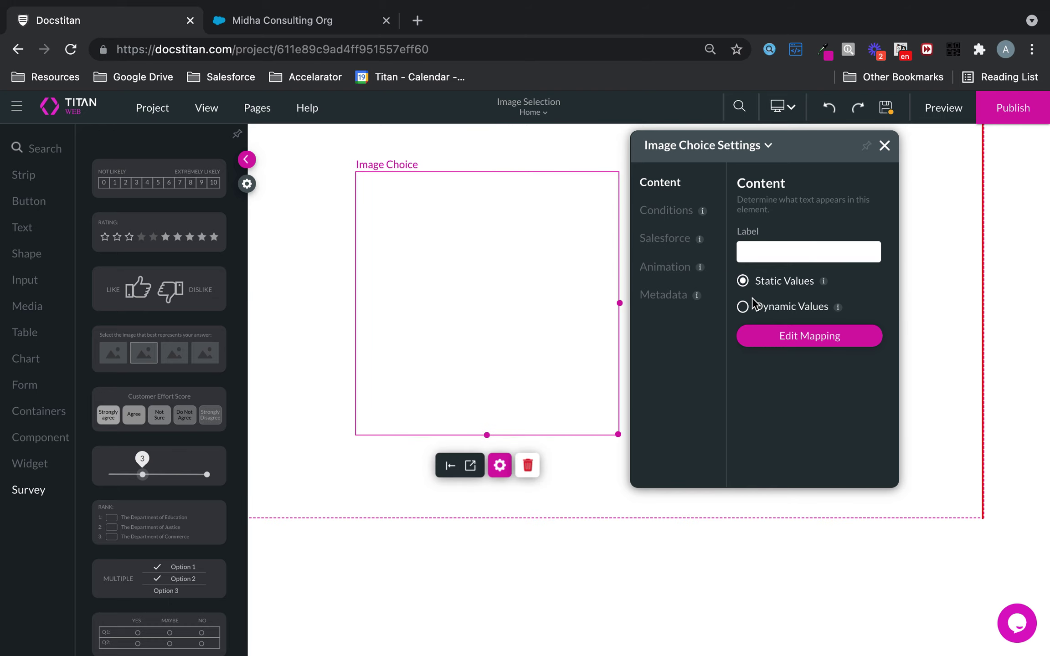
pyautogui.click(744, 307)
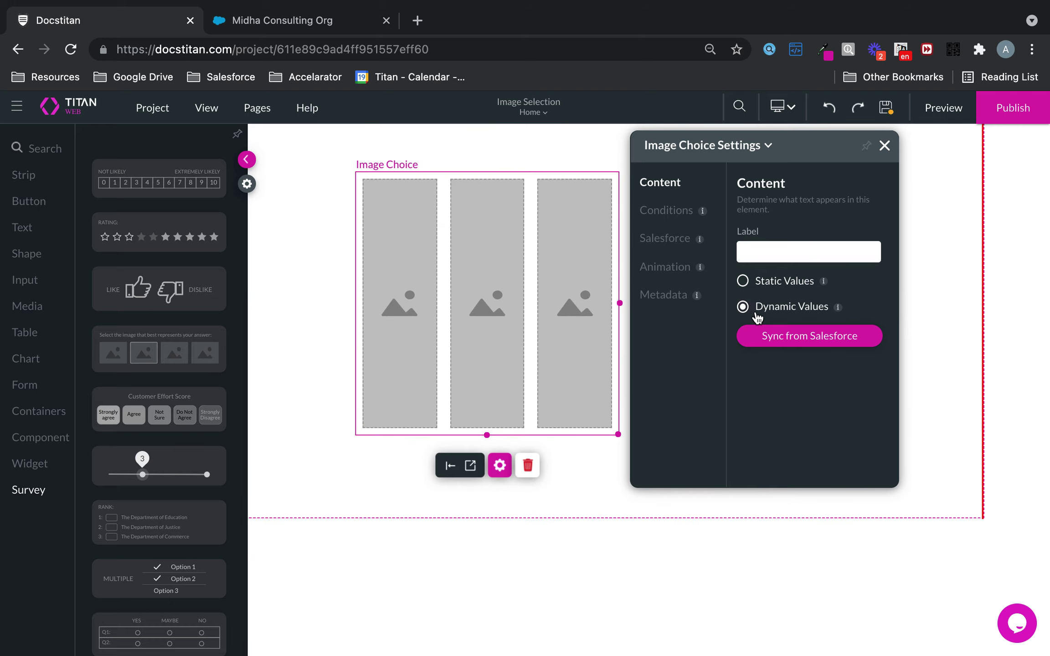
pyautogui.click(328, 20)
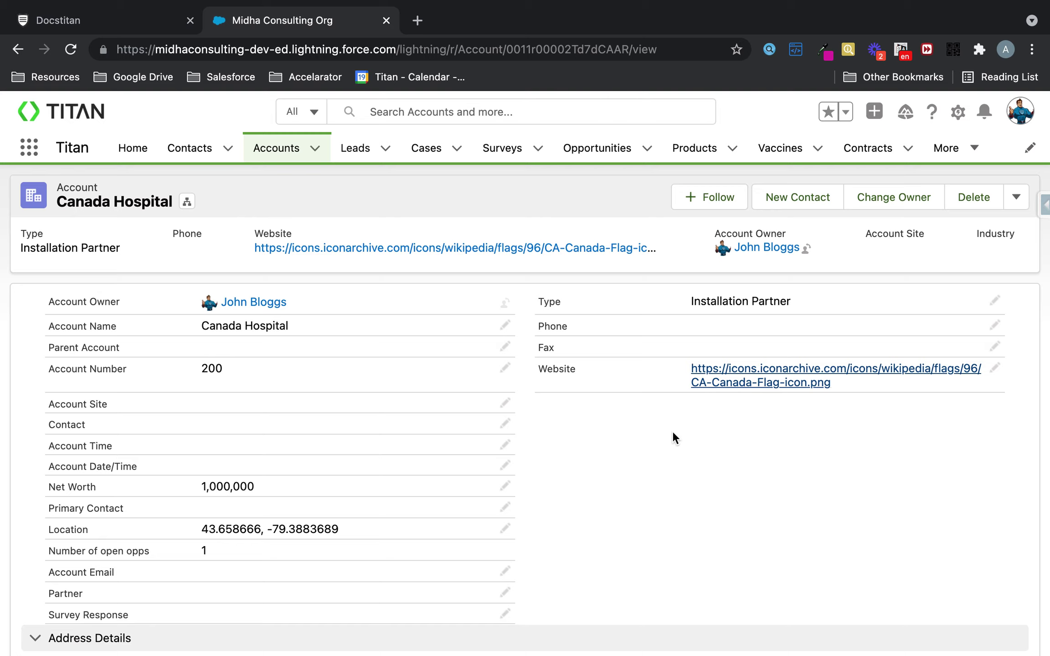
# Open the Canada Hospital account's Website link to view its Canada flag image.
pyautogui.moveTo(527, 350); pyautogui.dragTo(1019, 393)
pyautogui.click(786, 389)
pyautogui.click(130, 21)
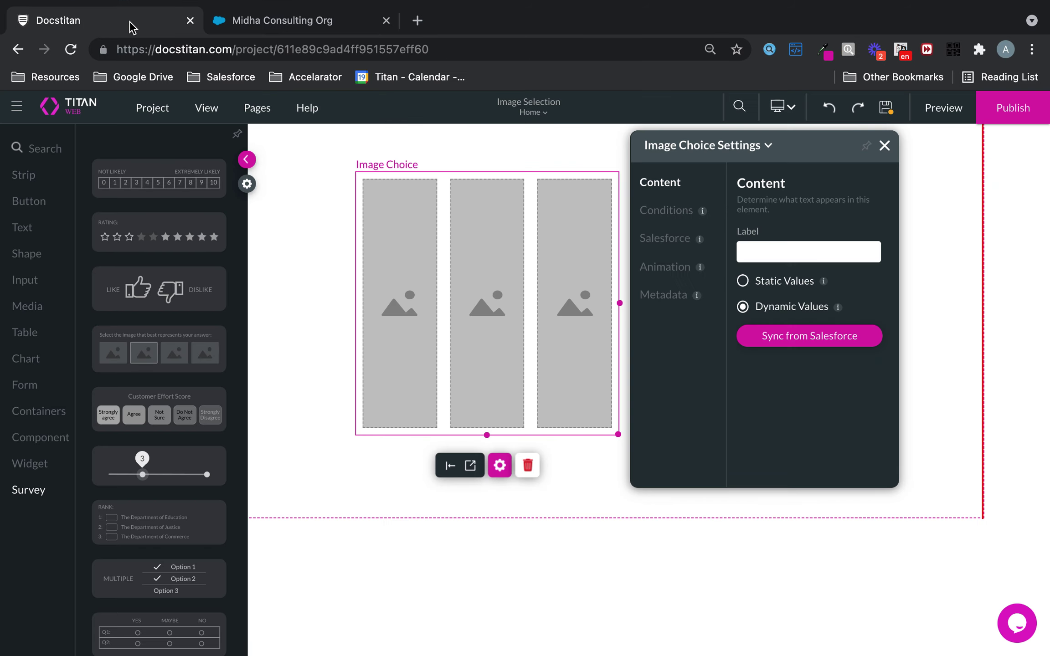
# Sync the image choice from the Salesforce Account object, limited to 4 records.
pyautogui.click(793, 333)
pyautogui.click(506, 304)
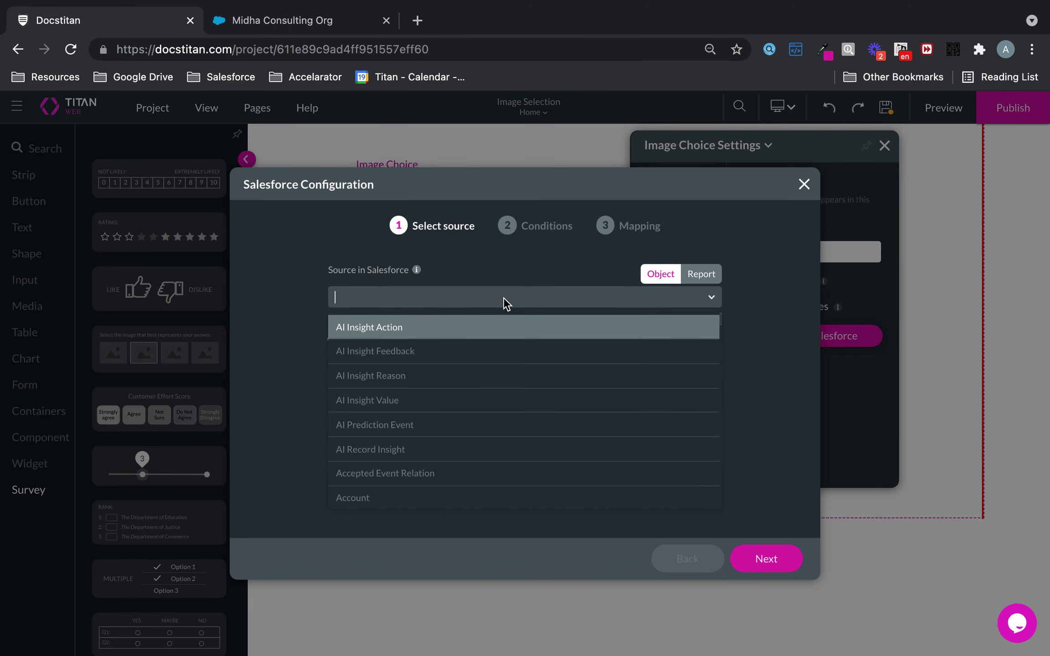
pyautogui.write('account')
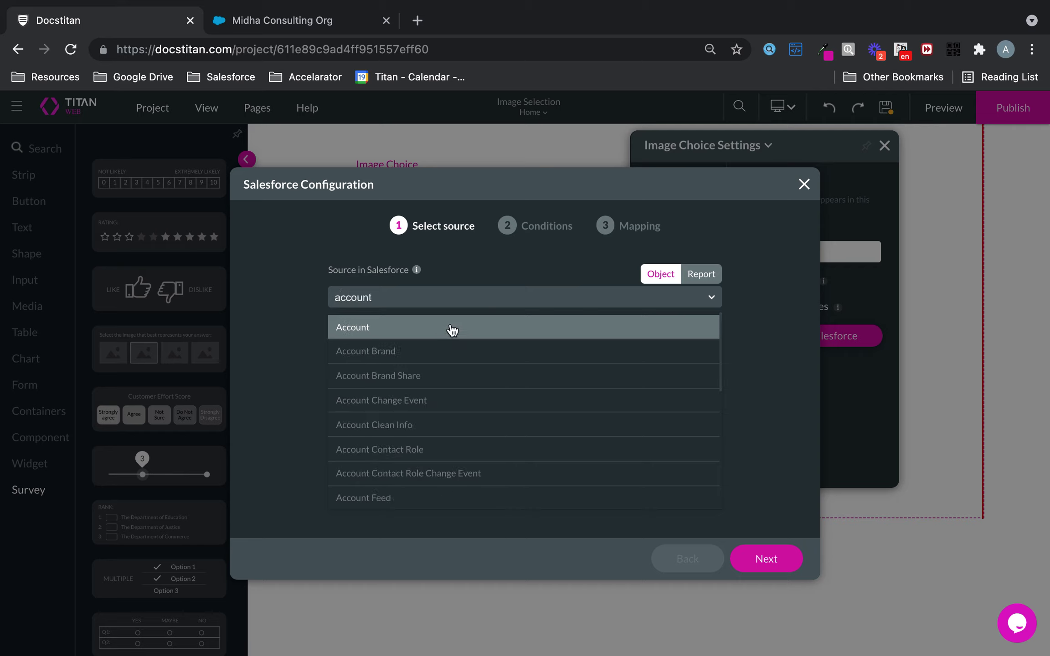
pyautogui.click(452, 329)
pyautogui.doubleClick(385, 338)
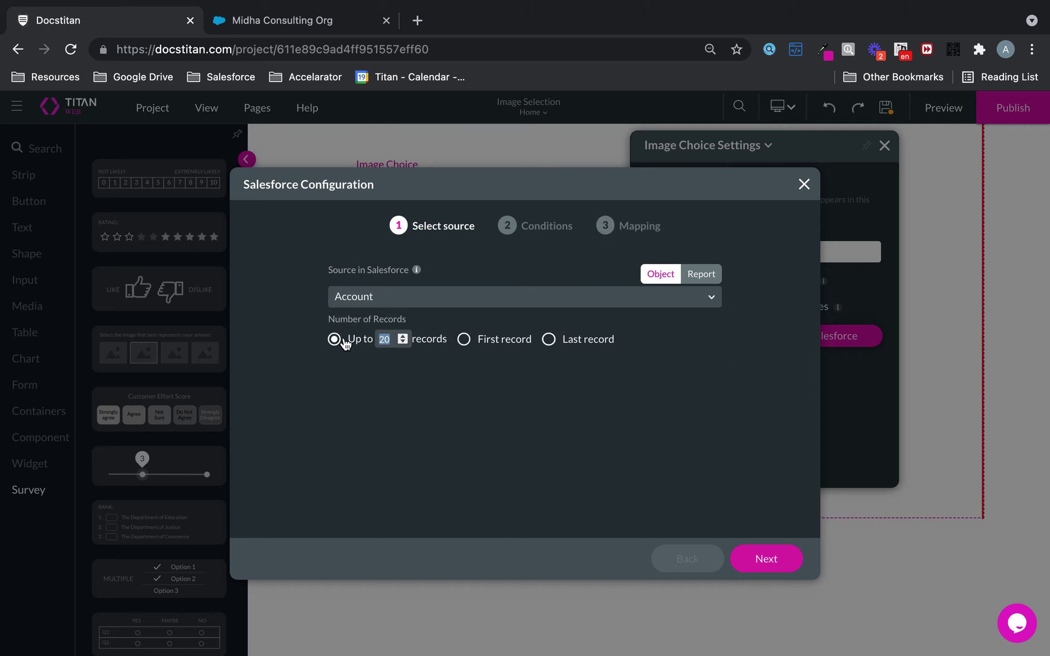
pyautogui.write('4')
pyautogui.click(771, 560)
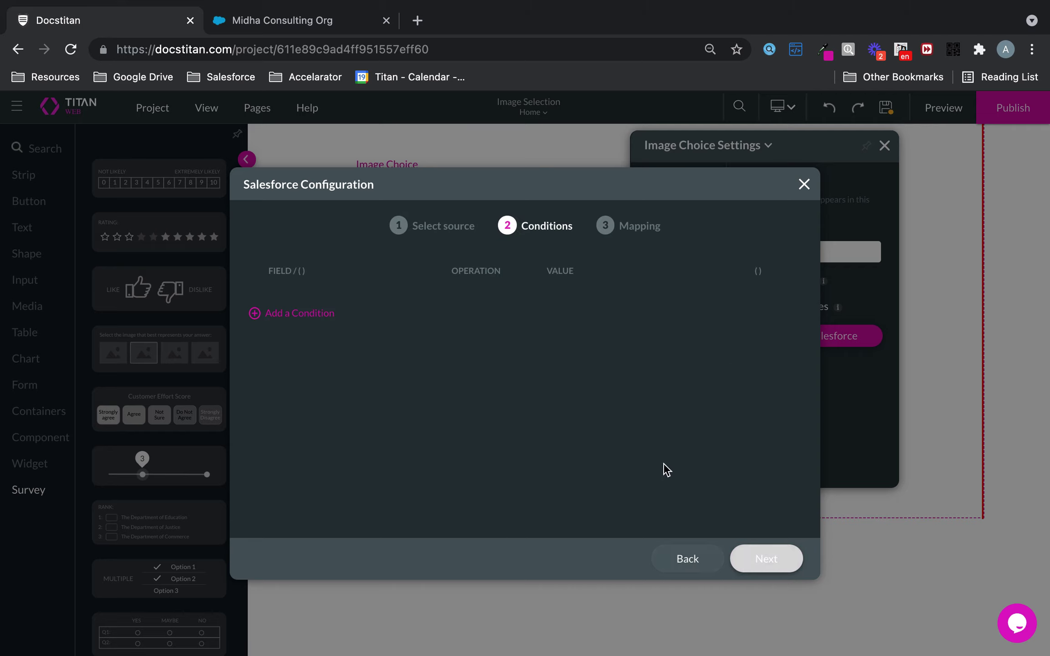
# Add the filter condition Website is not empty.
pyautogui.click(329, 314)
pyautogui.click(340, 298)
pyautogui.write('web')
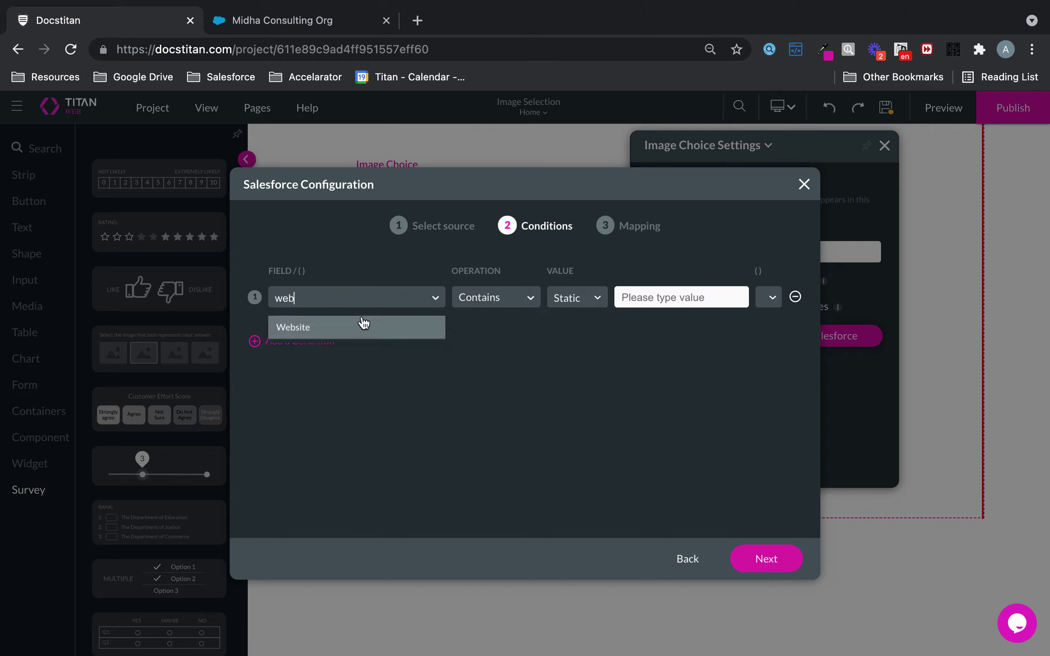
pyautogui.click(363, 324)
pyautogui.click(495, 301)
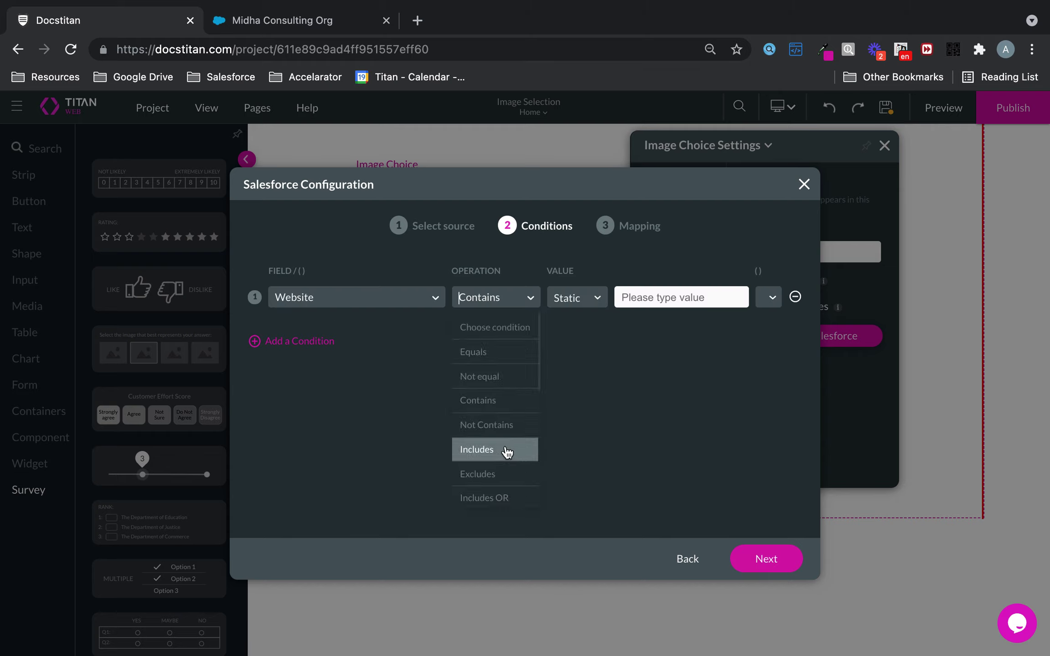
pyautogui.scroll(-5, 504, 449)
pyautogui.click(492, 492)
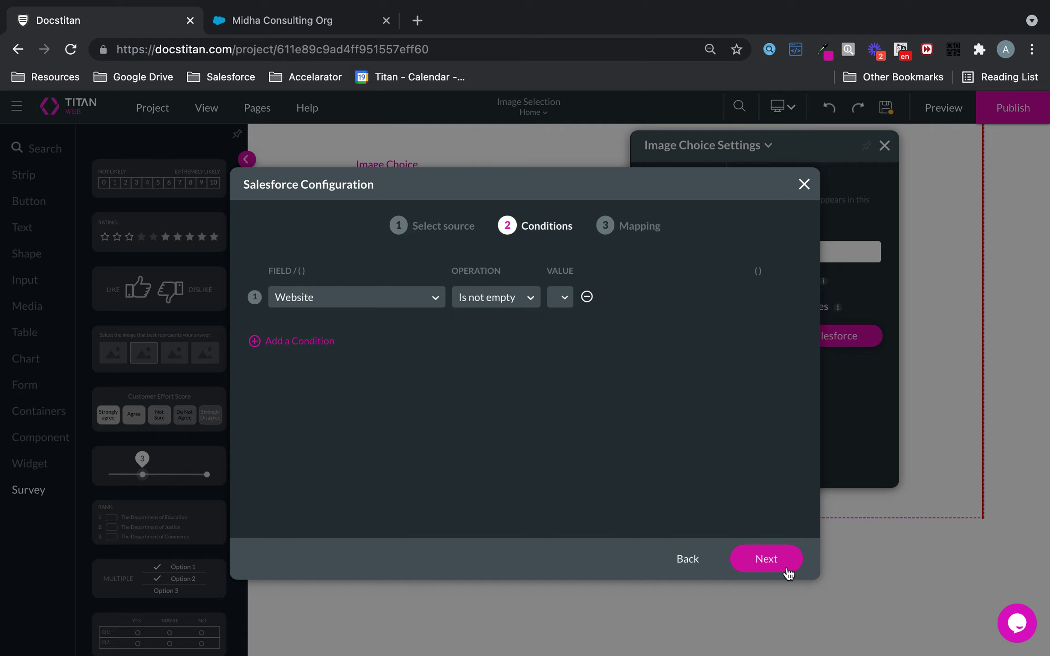
pyautogui.click(766, 559)
# Map the choice value to Account ID and the image to Website, then apply.
pyautogui.click(461, 294)
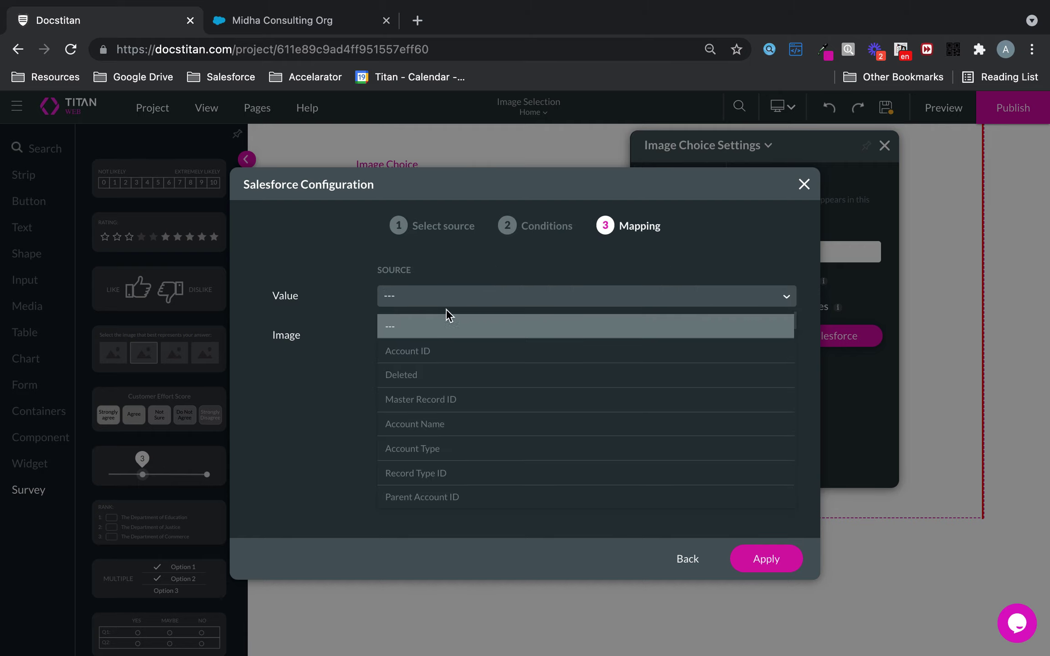
pyautogui.click(422, 351)
pyautogui.click(421, 335)
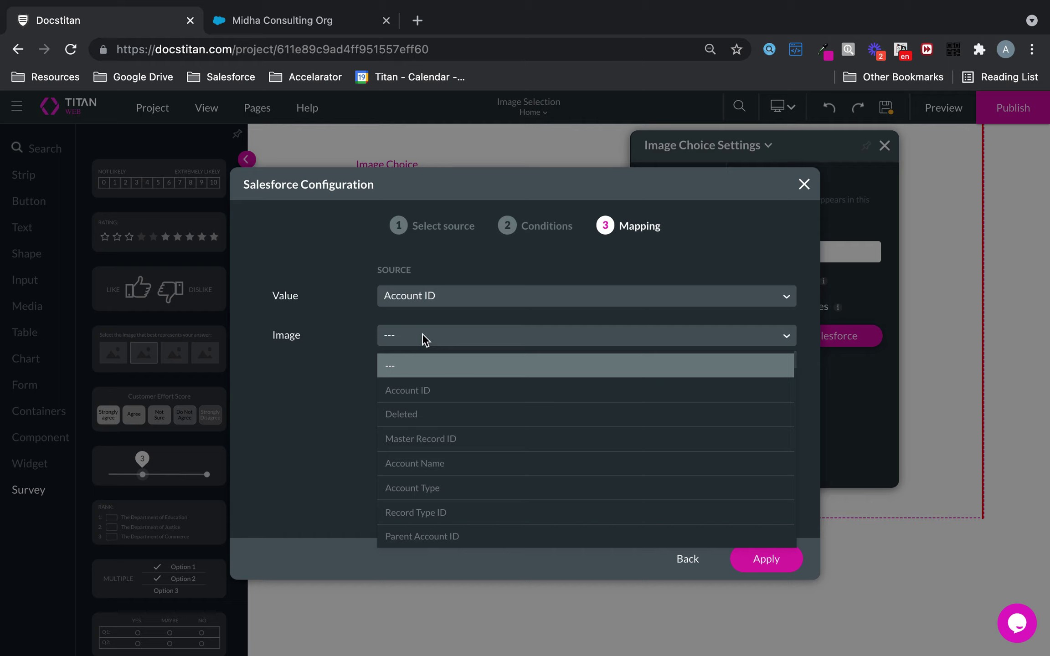
pyautogui.write('web')
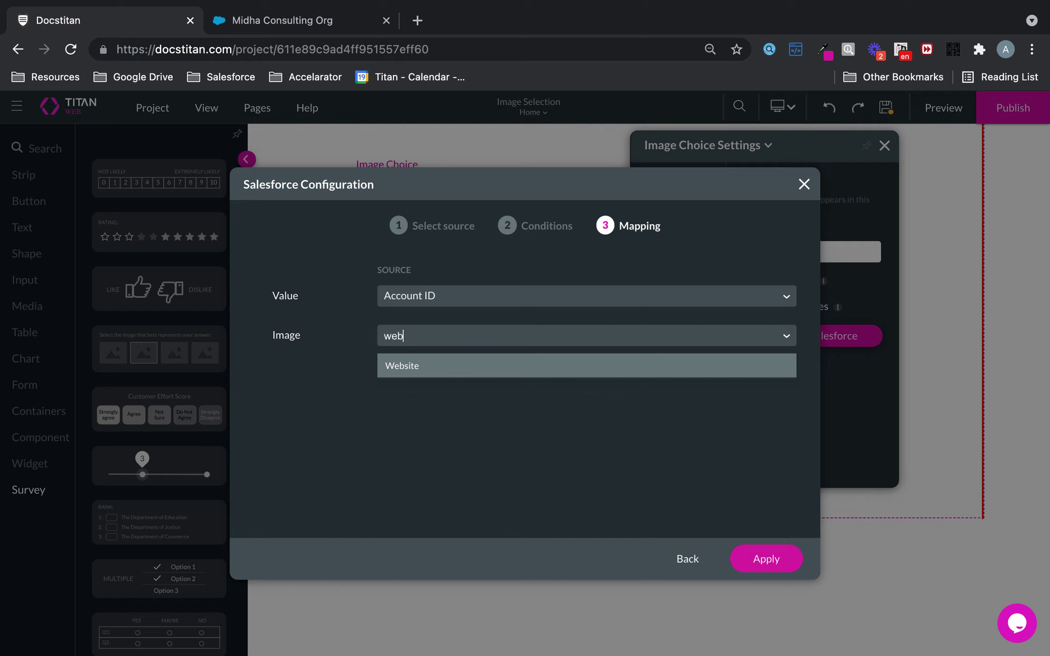
pyautogui.click(420, 367)
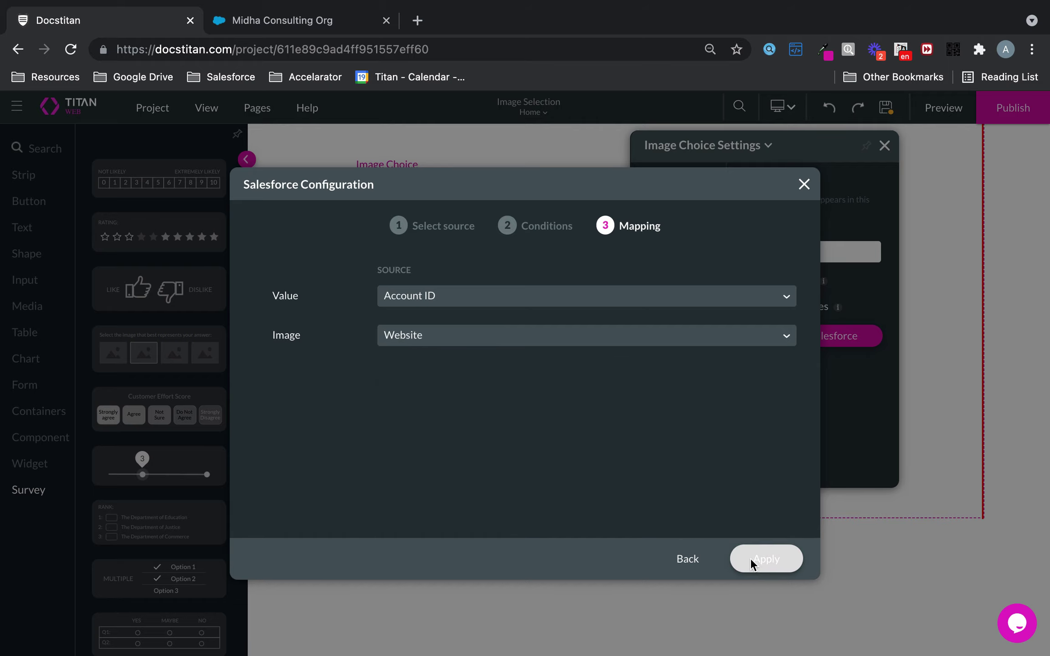
pyautogui.click(750, 564)
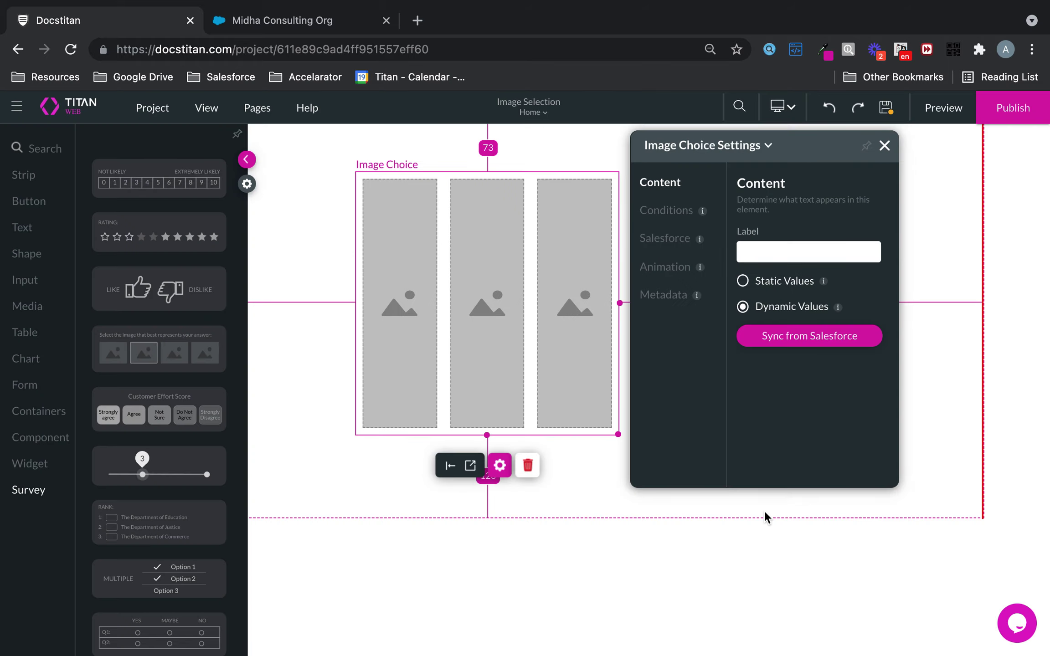
# Close the settings and reshape the image choice into a wide, short strip lower and further left.
pyautogui.click(884, 145)
pyautogui.moveTo(619, 436); pyautogui.dragTo(886, 293)
pyautogui.moveTo(820, 261); pyautogui.dragTo(785, 367)
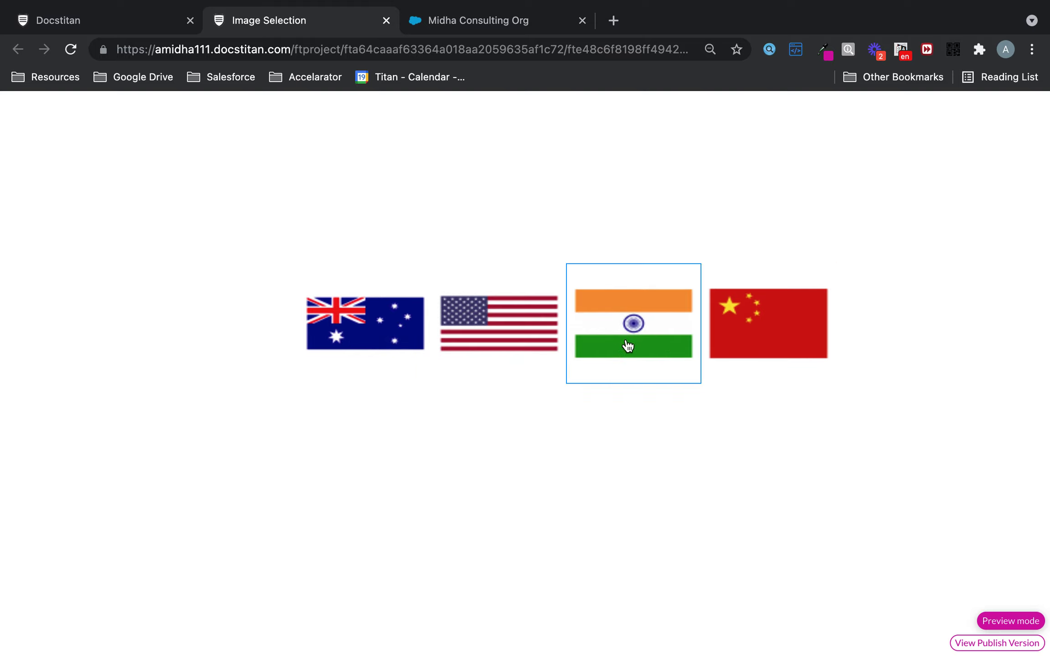
# View the Canada Hospital Website flag image, close its tab, and select the Image Choice element in the editor.
pyautogui.click(432, 21)
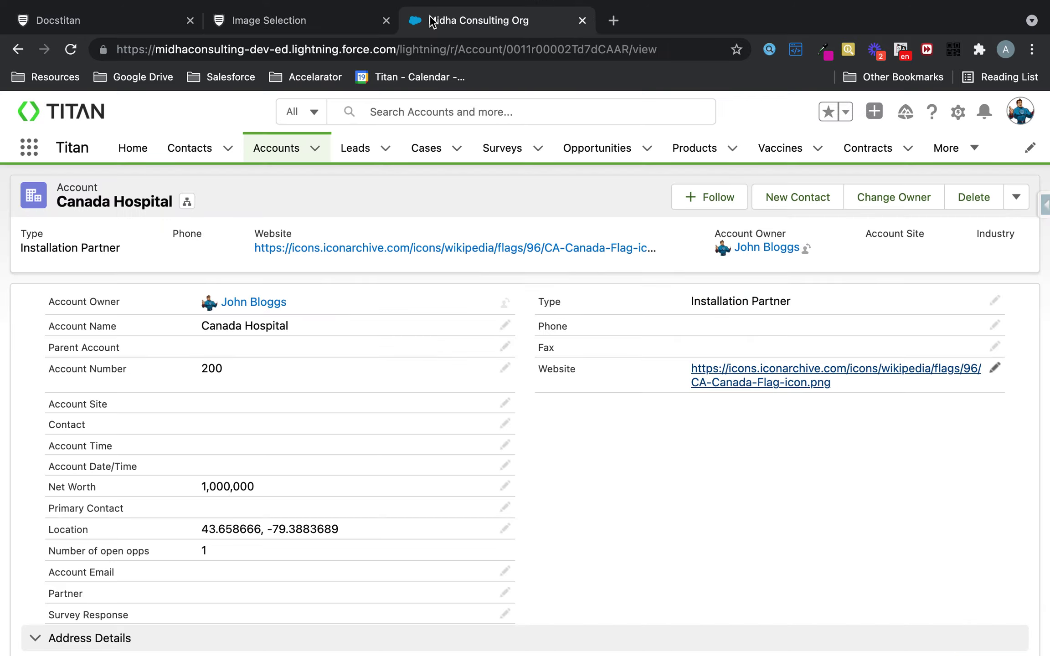
pyautogui.click(814, 382)
pyautogui.click(276, 18)
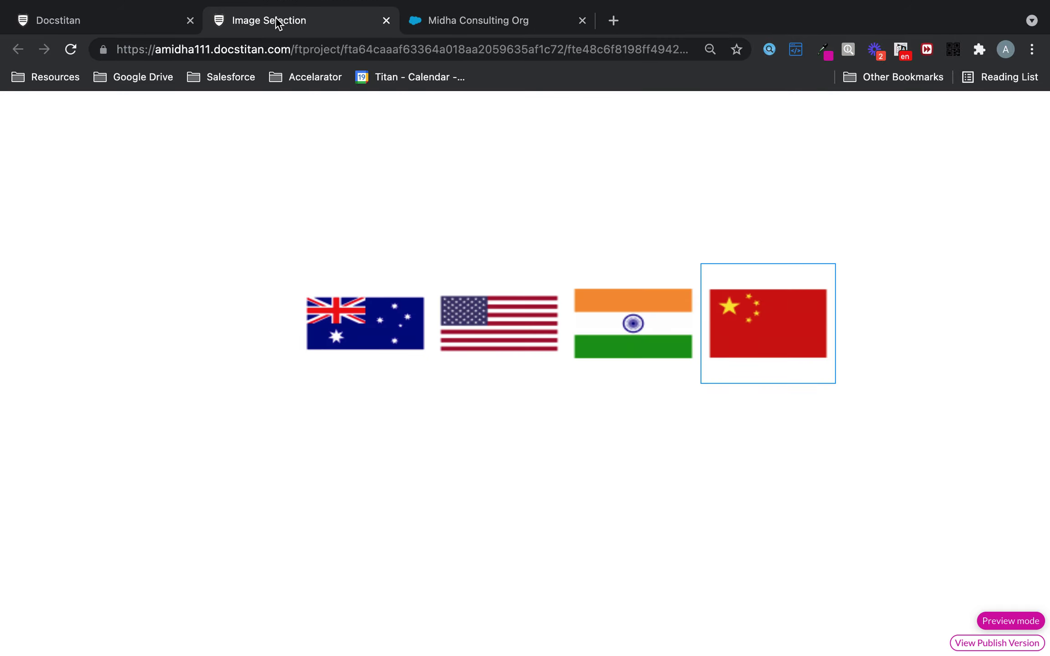
pyautogui.click(108, 17)
pyautogui.click(554, 282)
# Place a Text Field above the flag images and start relabelling it Account Name.
pyautogui.click(19, 160)
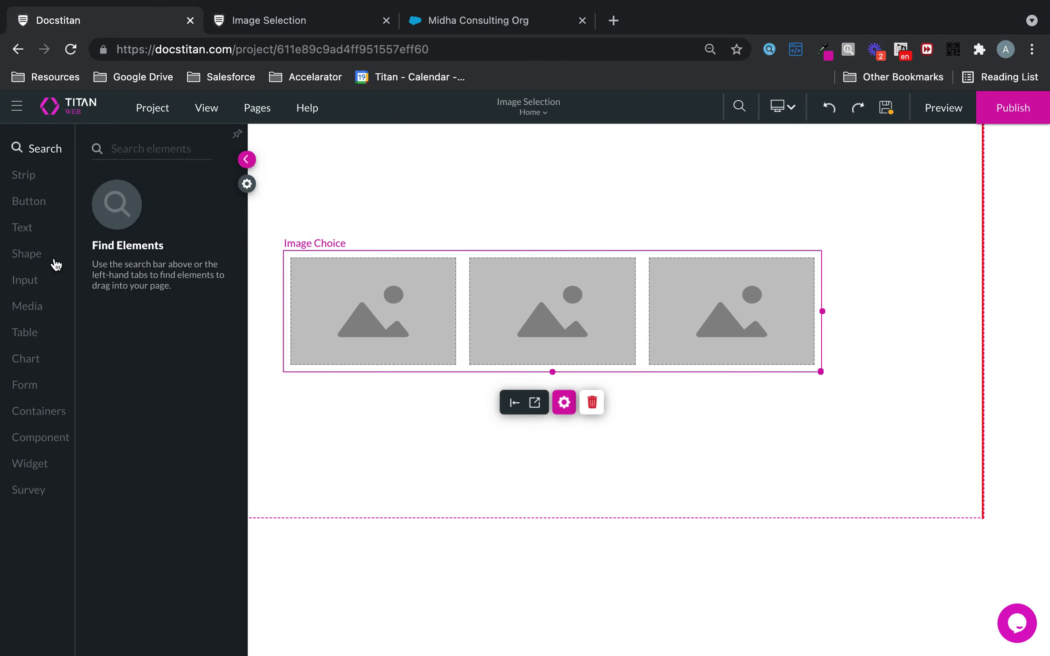
pyautogui.click(65, 228)
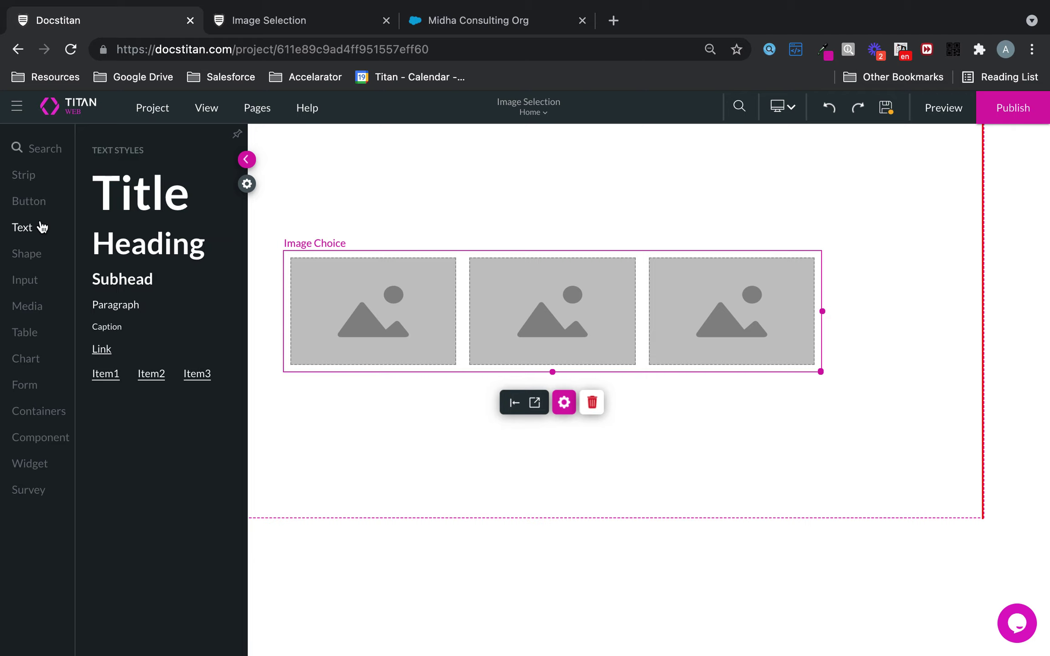
pyautogui.click(23, 280)
pyautogui.moveTo(151, 211); pyautogui.dragTo(522, 199)
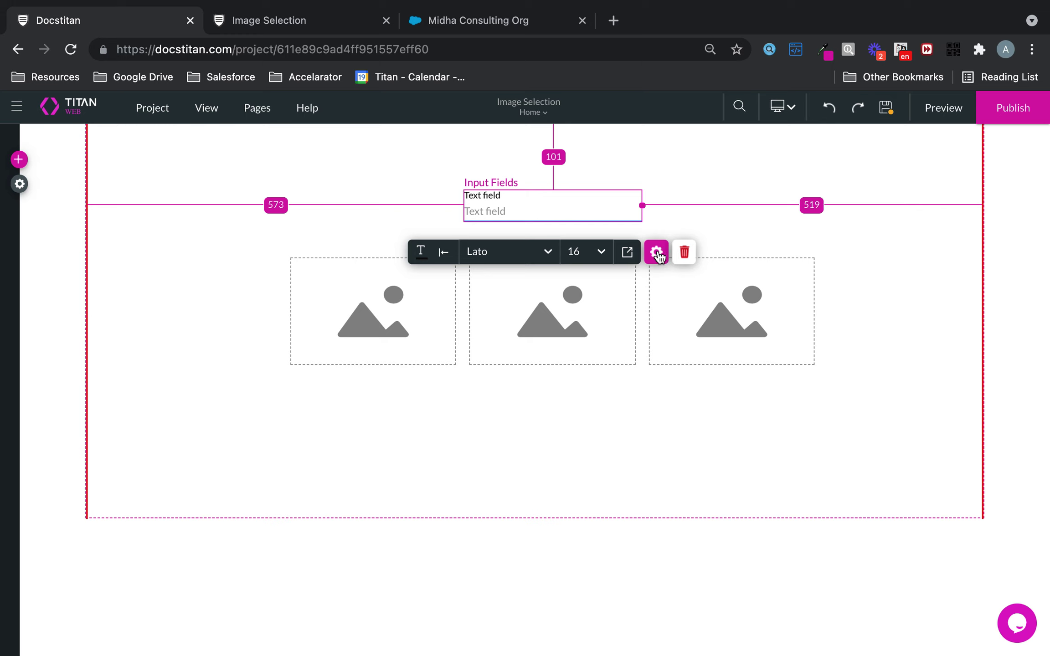
pyautogui.click(656, 251)
pyautogui.press('super+a')
pyautogui.write('A')
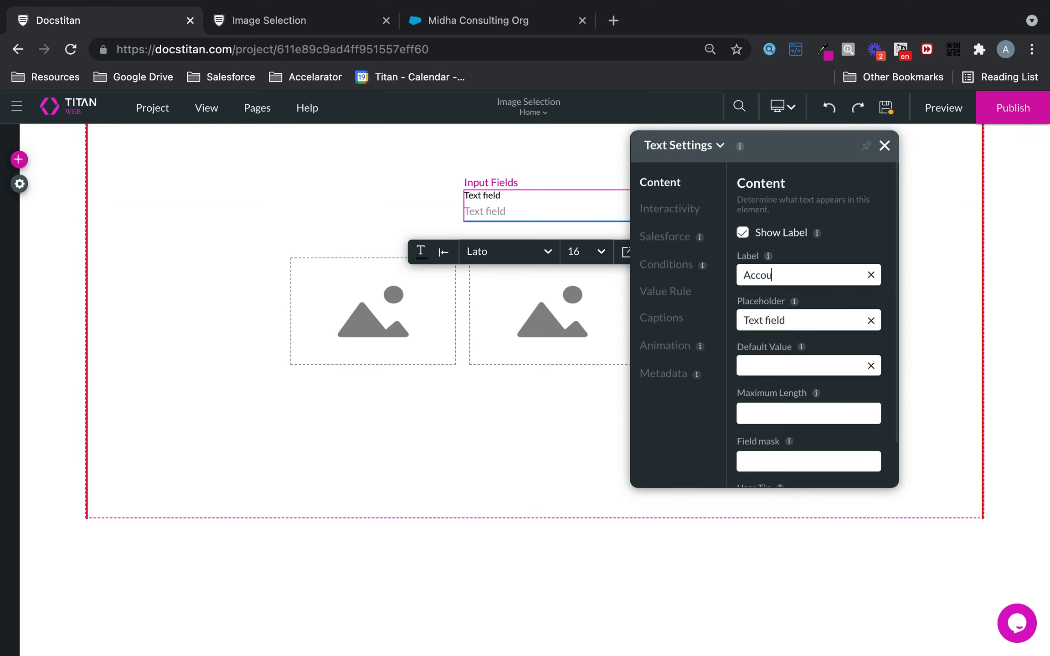
# Check the empty Survey Response field on the Canada Hospital Salesforce record, then return to the editor.
pyautogui.click(553, 21)
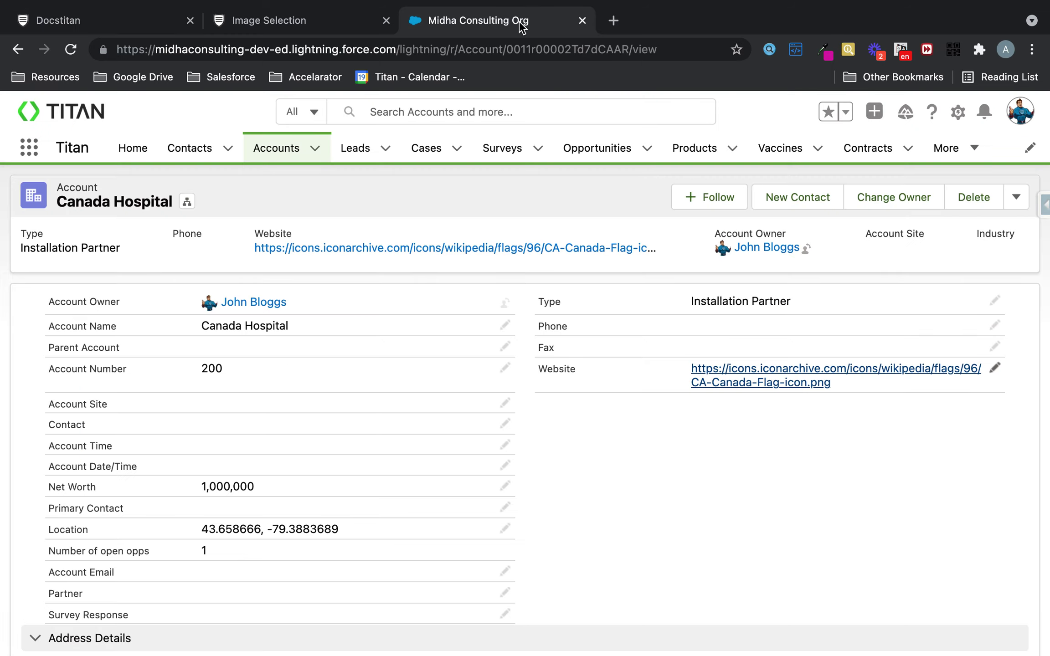
pyautogui.scroll(-3, 482, 477)
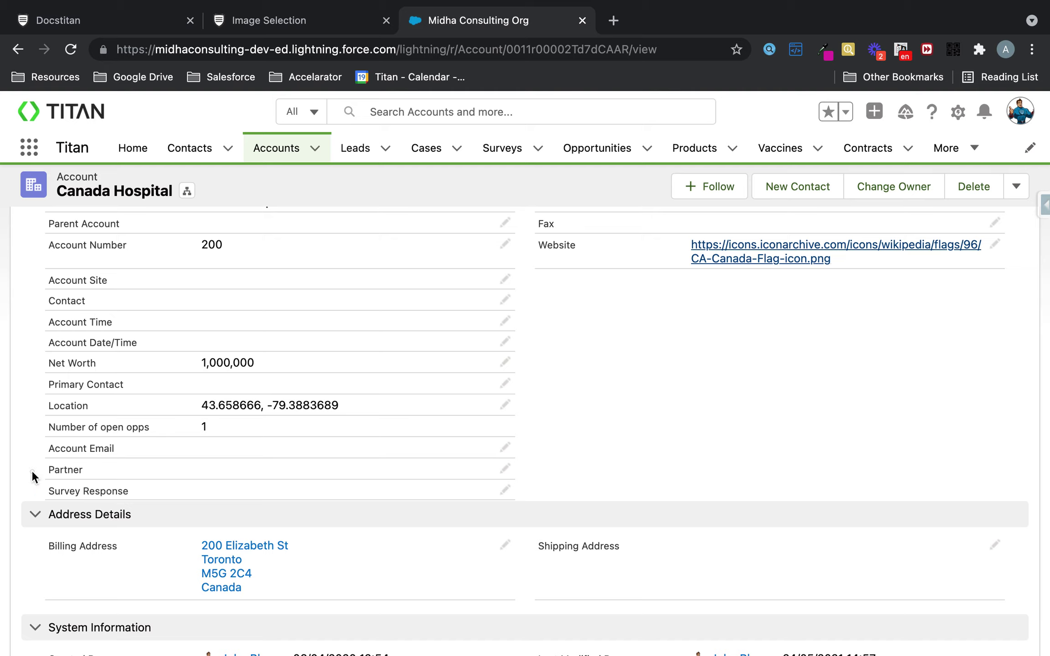
pyautogui.moveTo(31, 470); pyautogui.dragTo(527, 503)
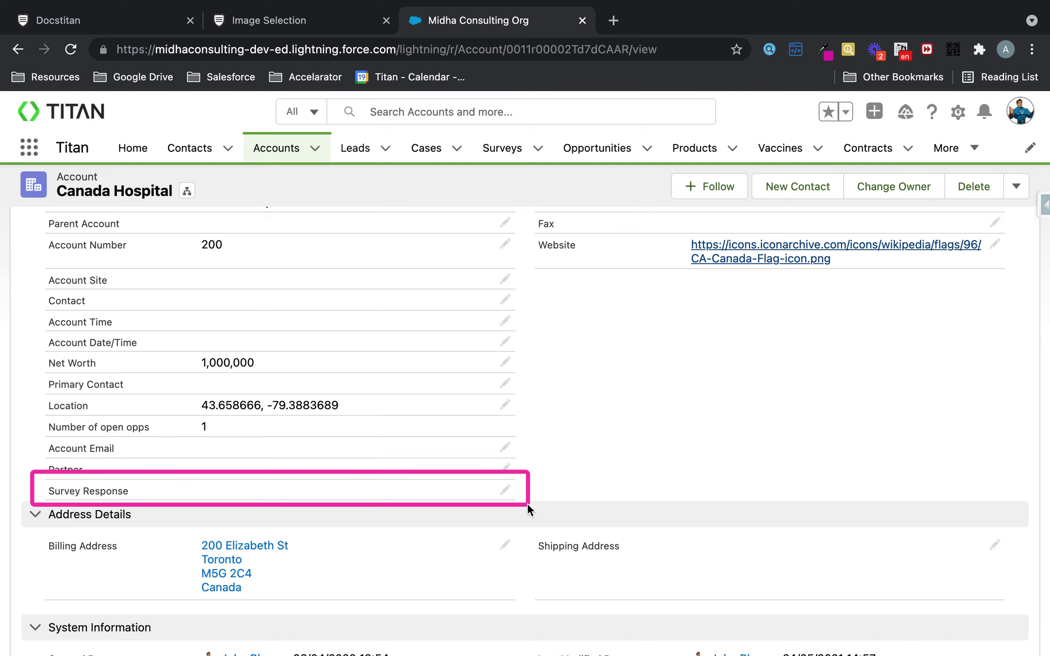
pyautogui.click(294, 24)
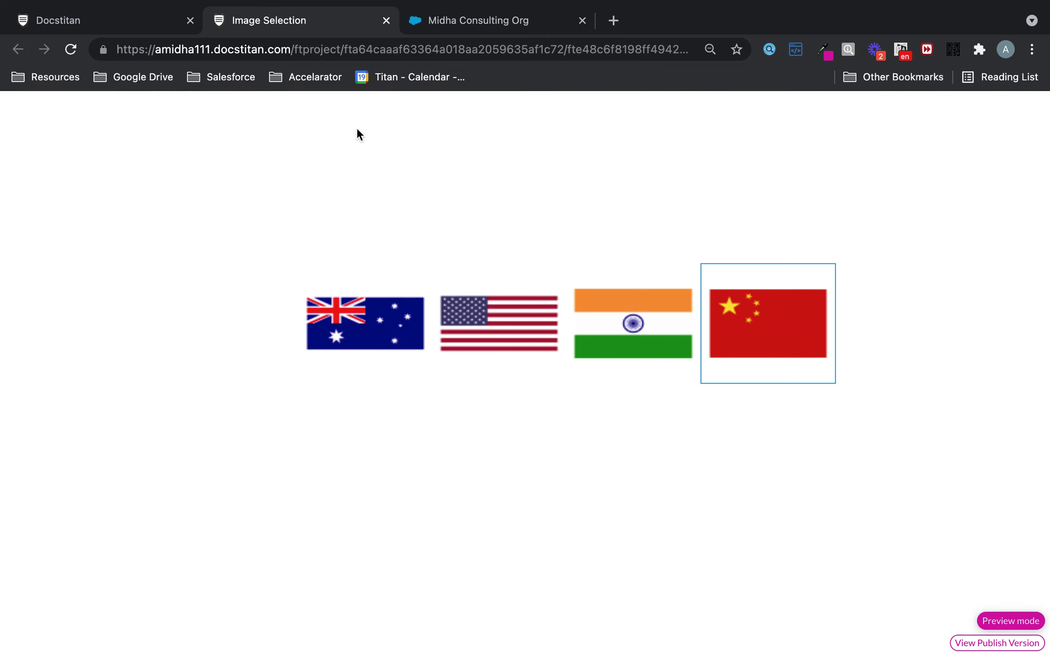
pyautogui.click(166, 10)
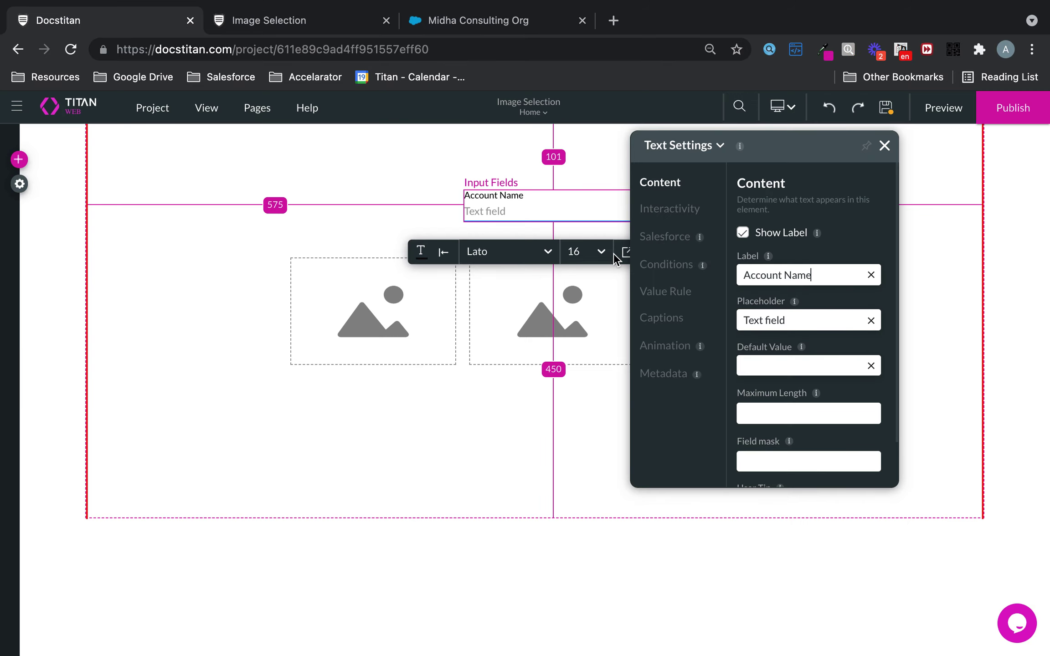
# Add a primary button below the flag images.
pyautogui.click(18, 159)
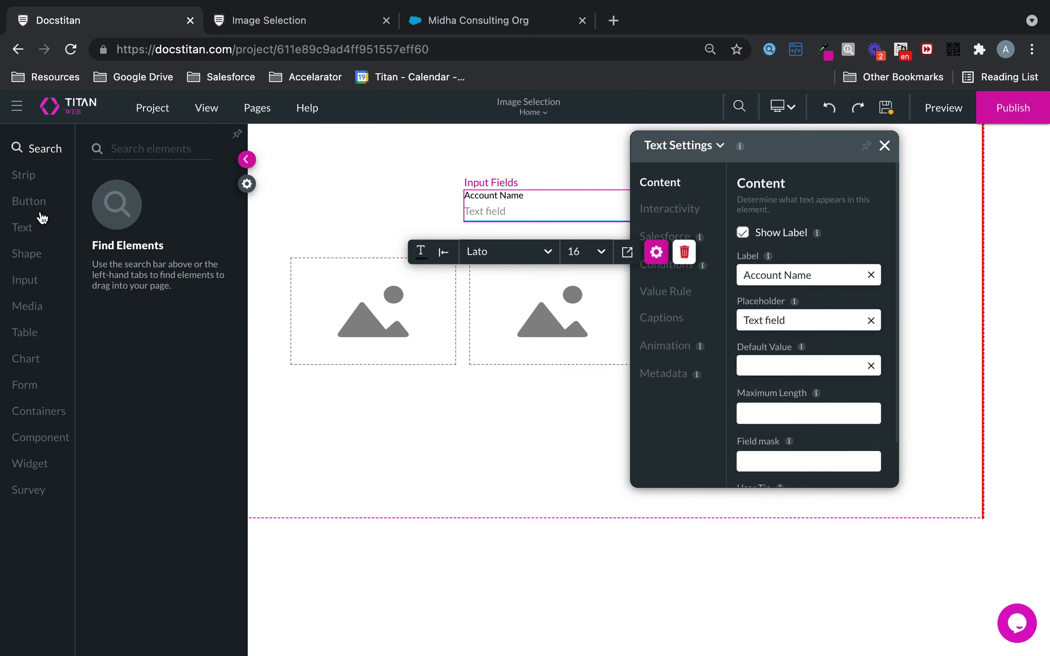
pyautogui.moveTo(27, 213)
pyautogui.moveTo(157, 187); pyautogui.dragTo(554, 411)
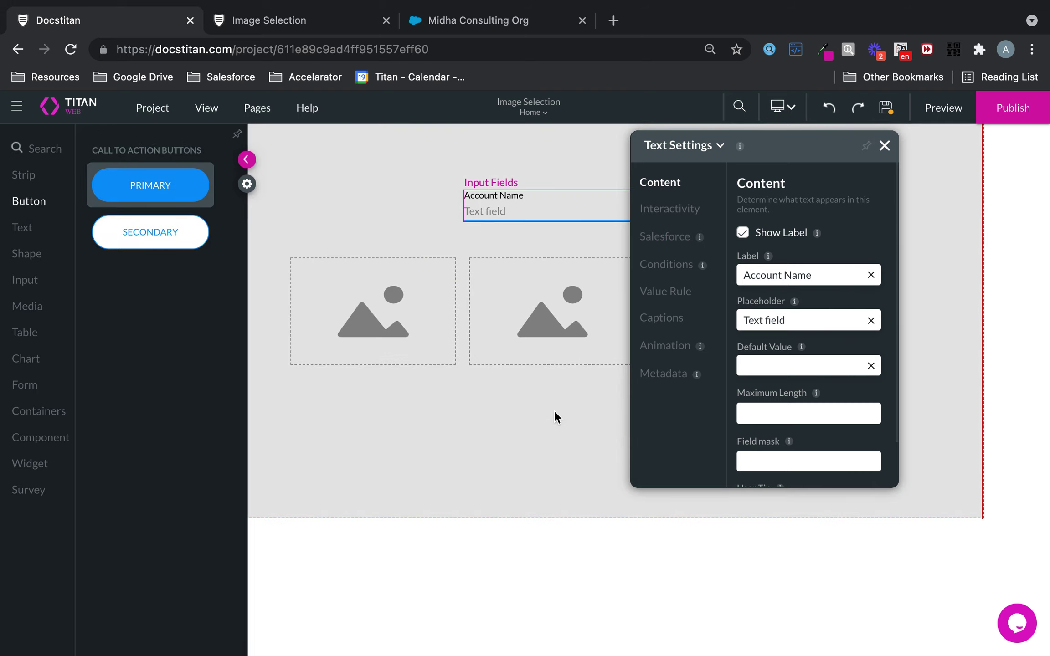
# Relabel the button 'Submit' and bring up its On Click Action settings.
pyautogui.doubleClick(564, 410)
pyautogui.doubleClick(567, 411)
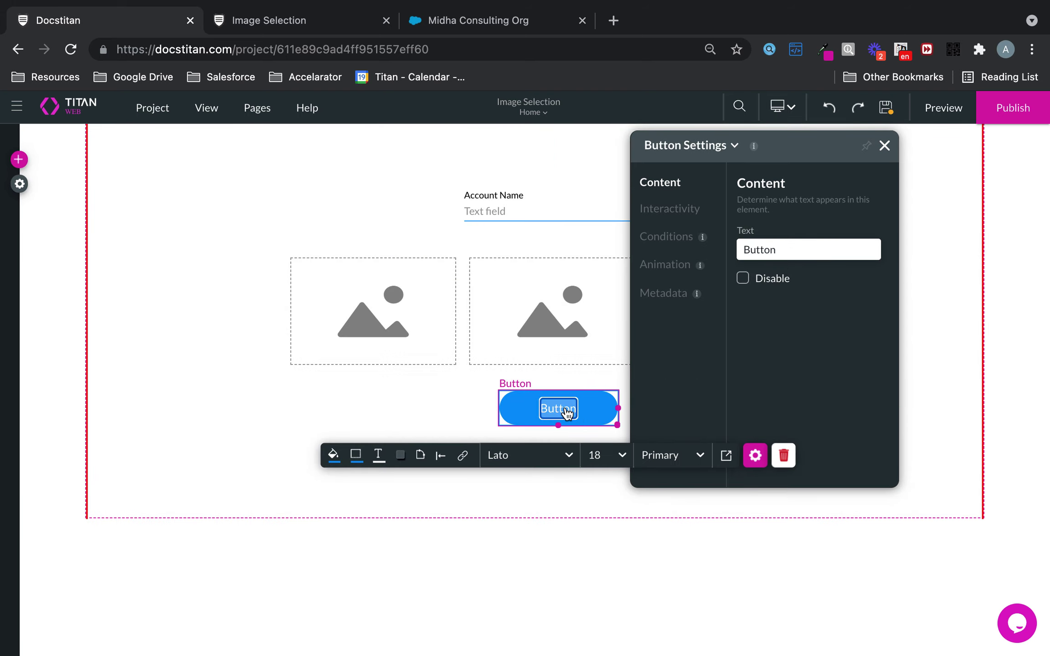
pyautogui.write('Submit')
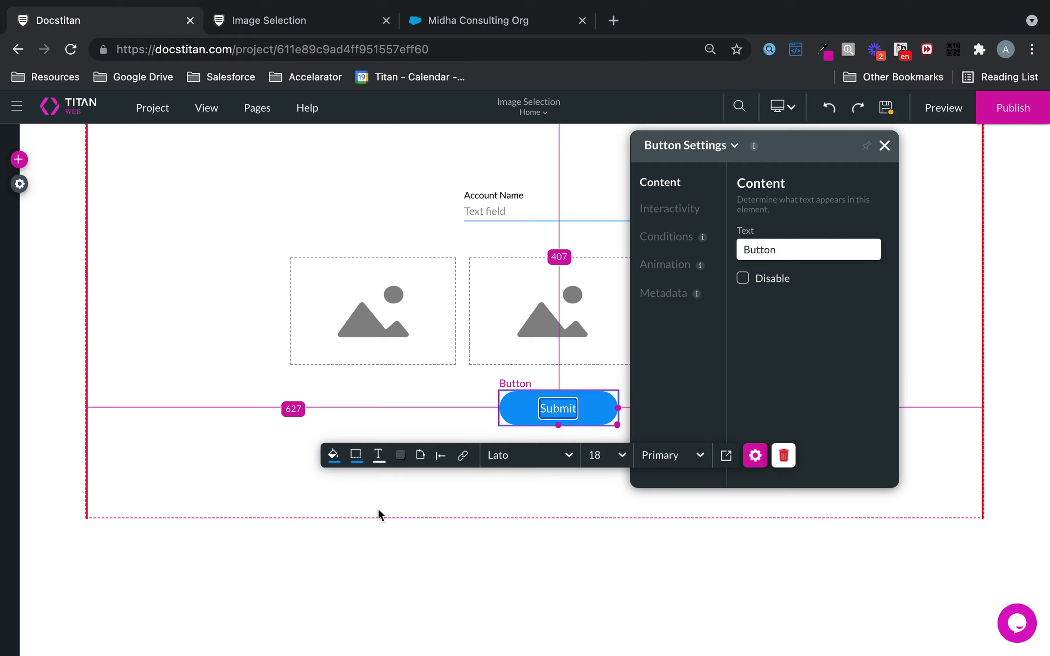
pyautogui.click(462, 457)
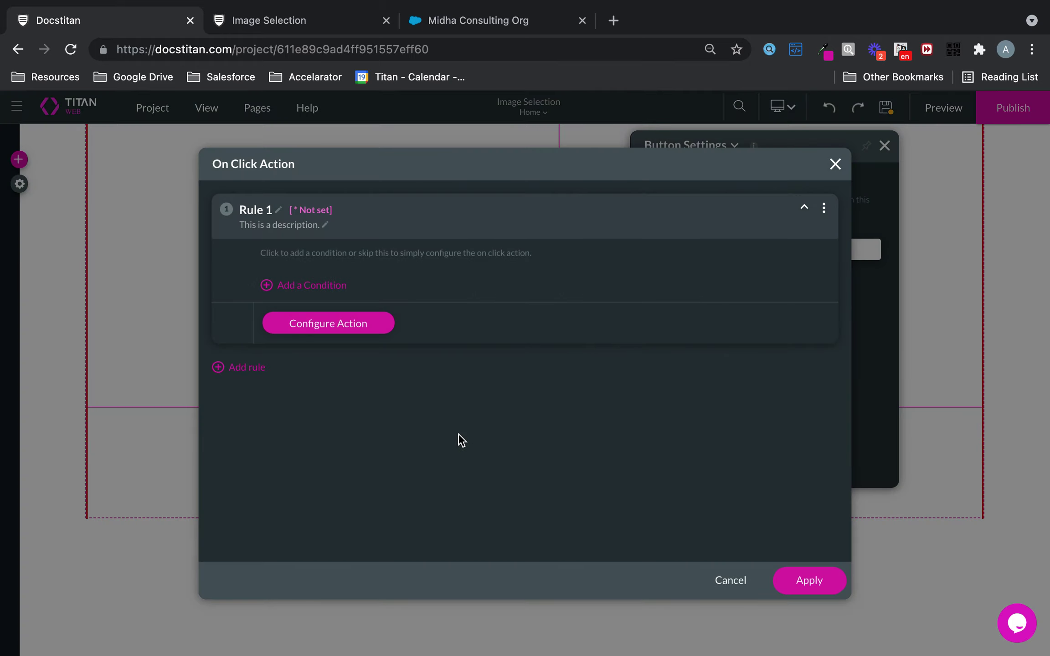
# Set Submit's click action to a new Salesforce push that creates Account records.
pyautogui.click(355, 326)
pyautogui.click(315, 273)
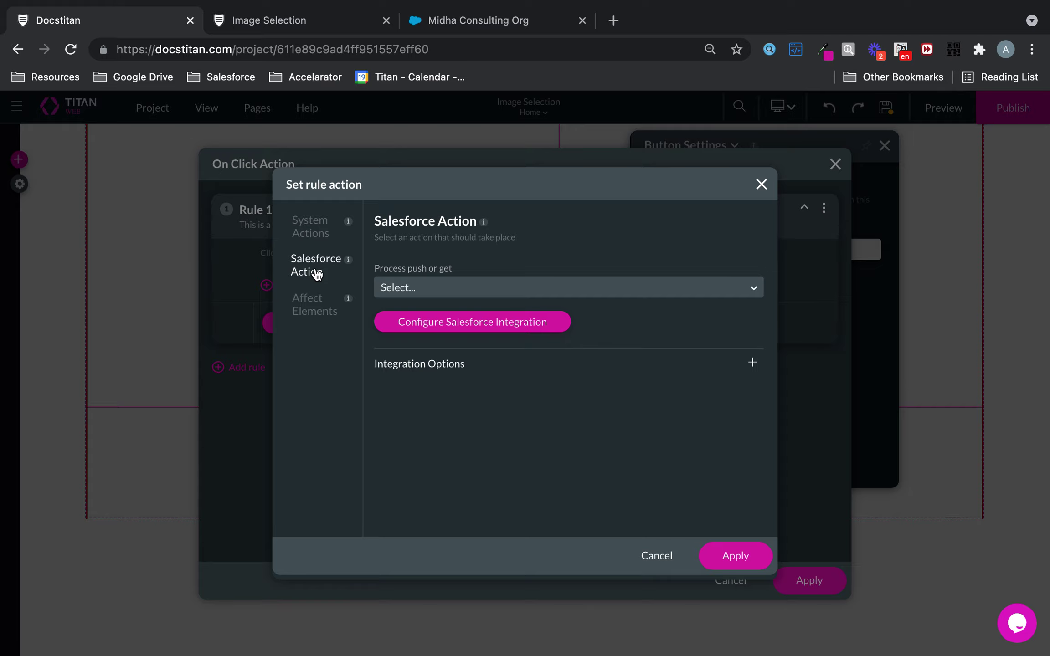
pyautogui.click(401, 288)
pyautogui.click(565, 215)
pyautogui.click(524, 324)
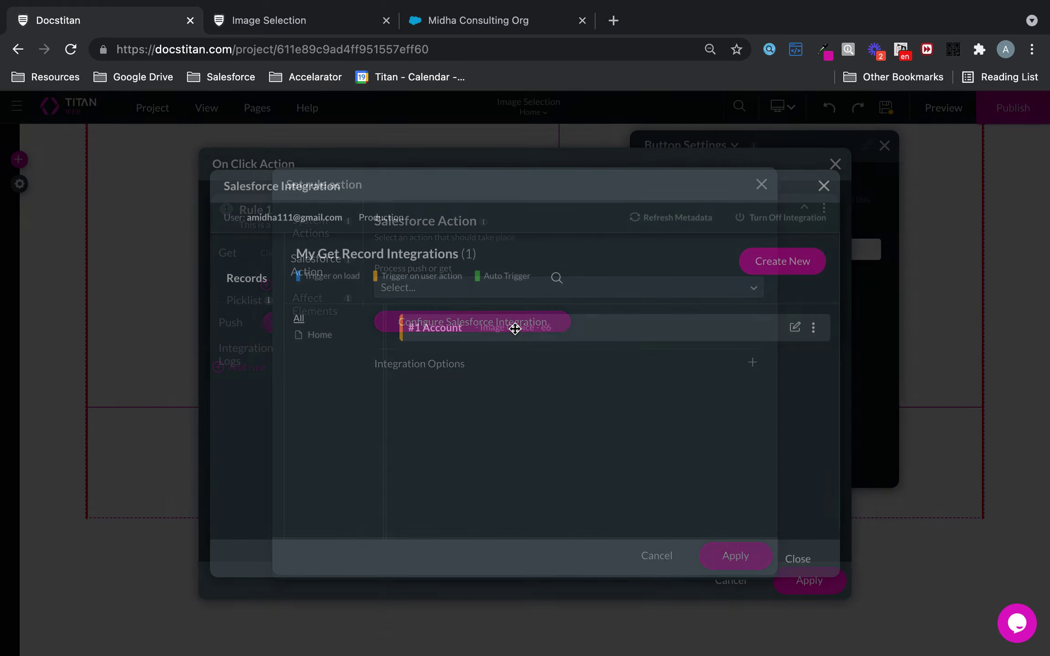
pyautogui.click(231, 322)
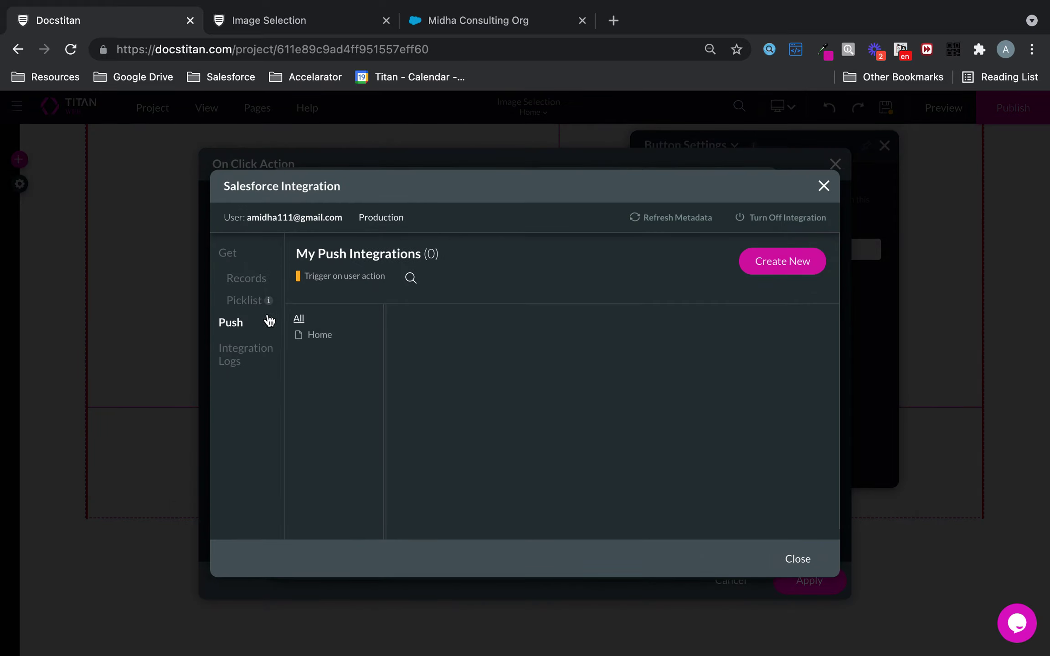
pyautogui.click(787, 274)
pyautogui.click(416, 249)
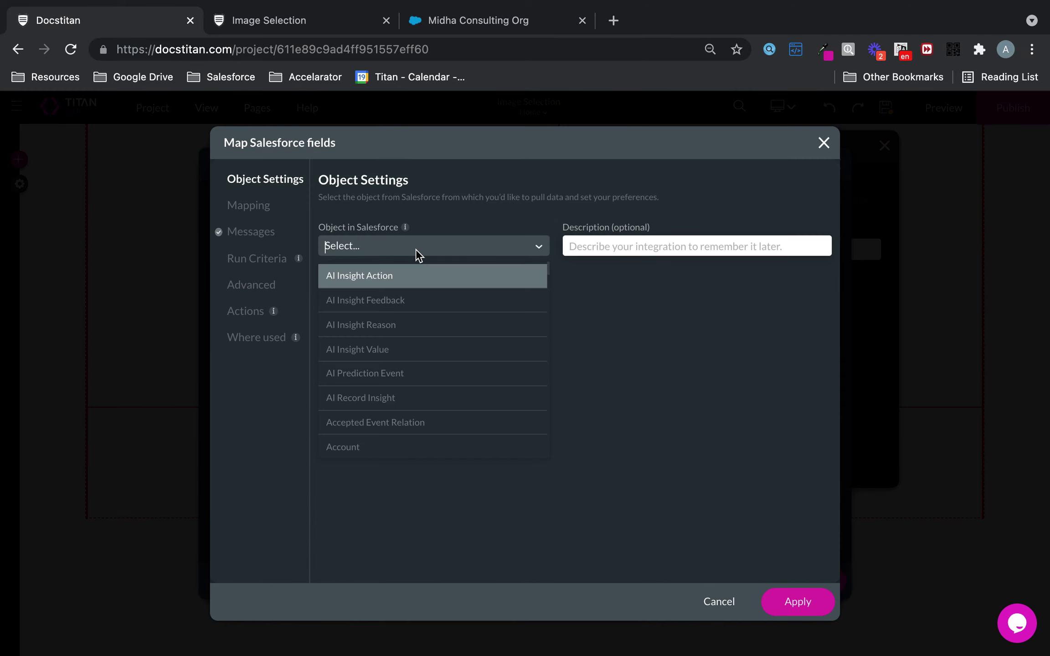
pyautogui.write('account')
pyautogui.click(388, 283)
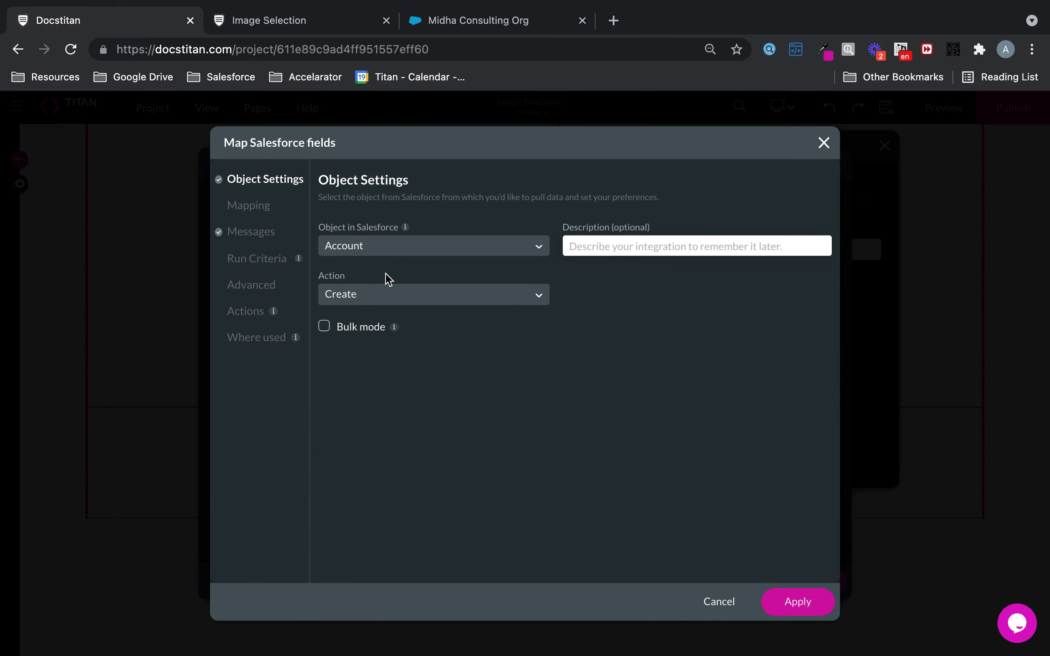
# Map the Account Name element to Account Name and the flag image choice to Survey Response.
pyautogui.click(250, 206)
pyautogui.click(560, 311)
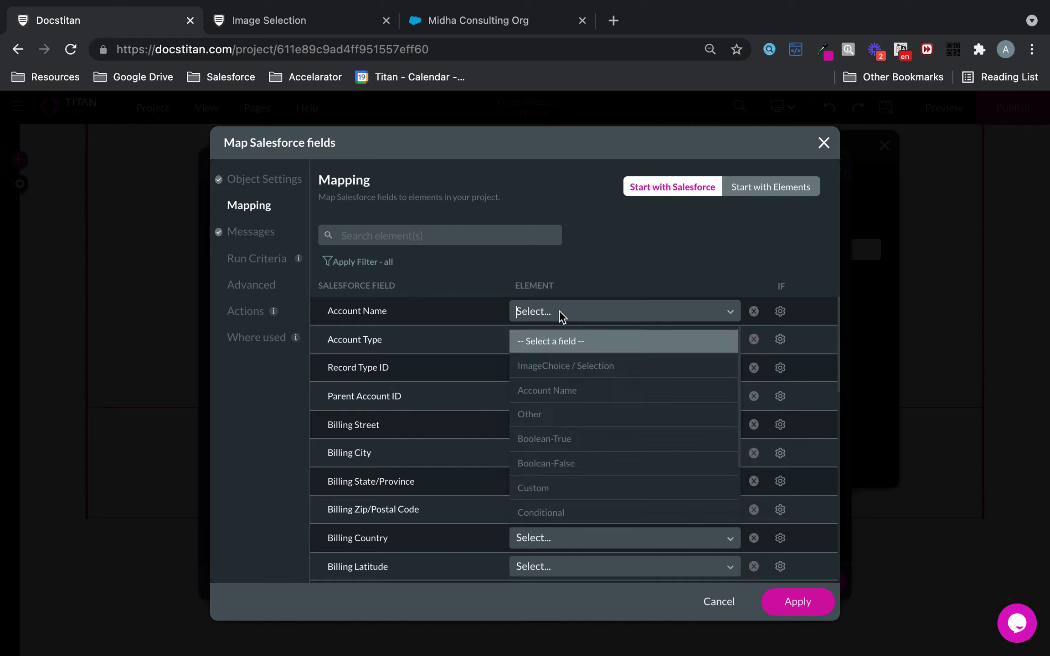
pyautogui.write('name')
pyautogui.click(563, 342)
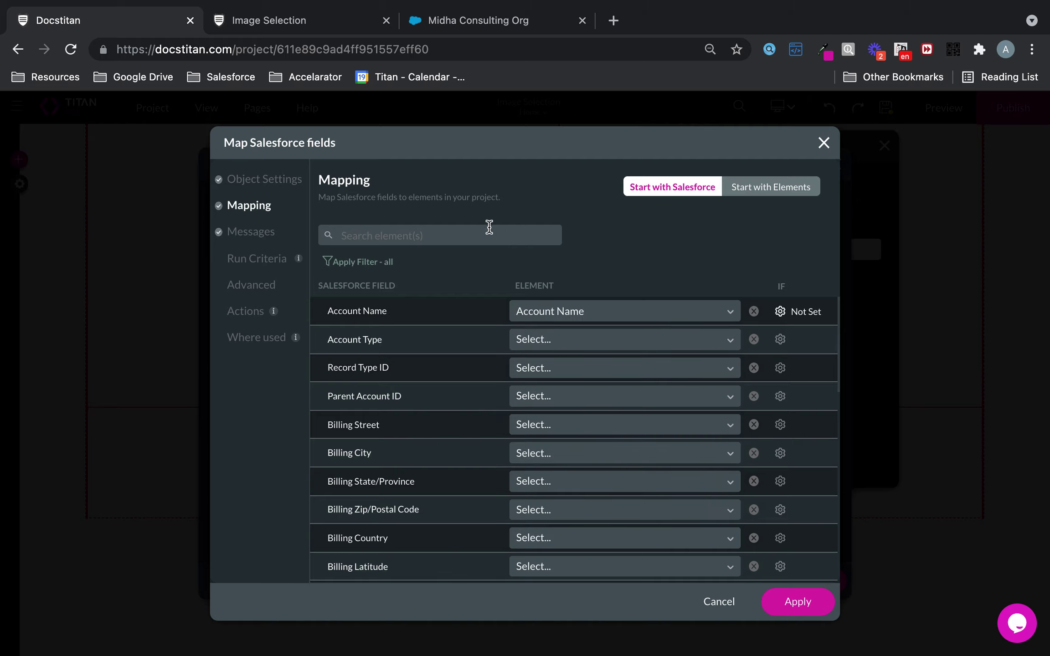
pyautogui.click(476, 234)
pyautogui.write('sur')
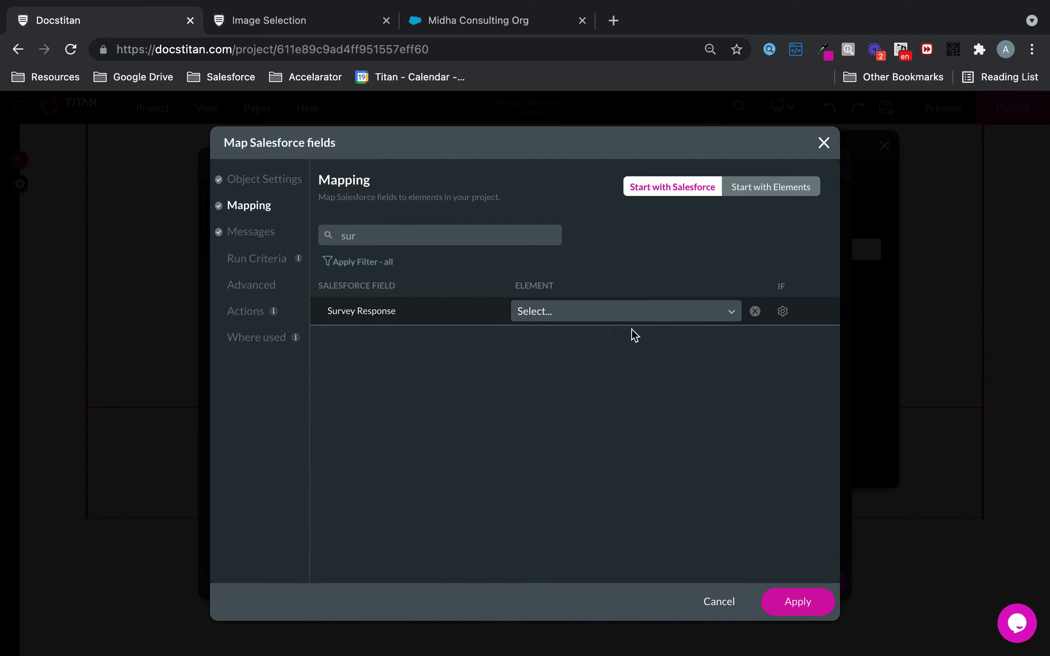
pyautogui.click(627, 315)
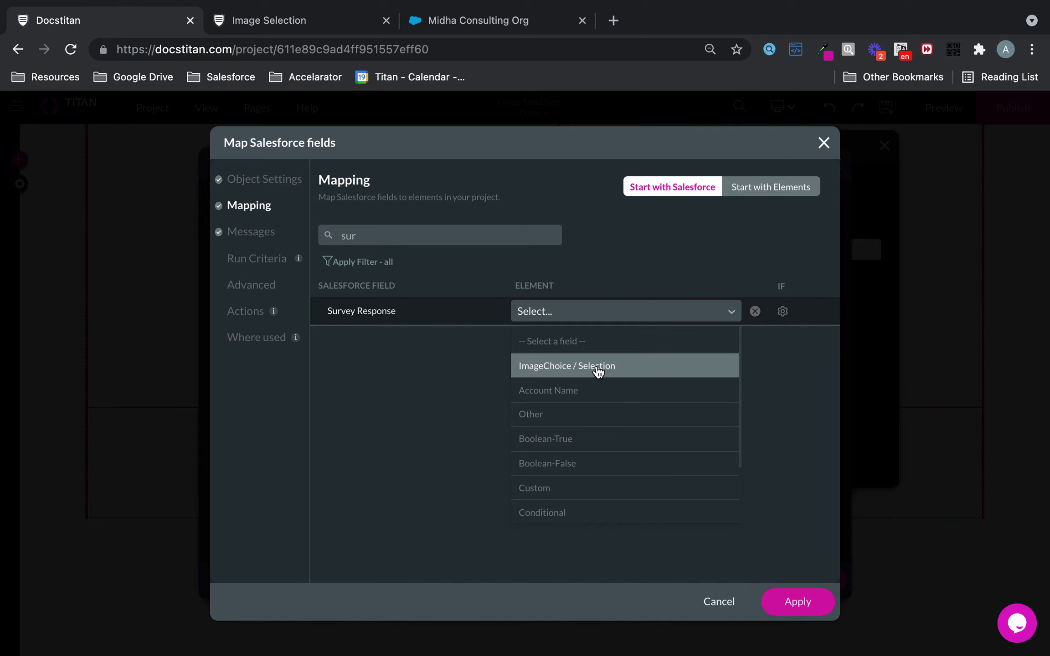
pyautogui.scroll(-3, 597, 456)
pyautogui.scroll(3, 597, 460)
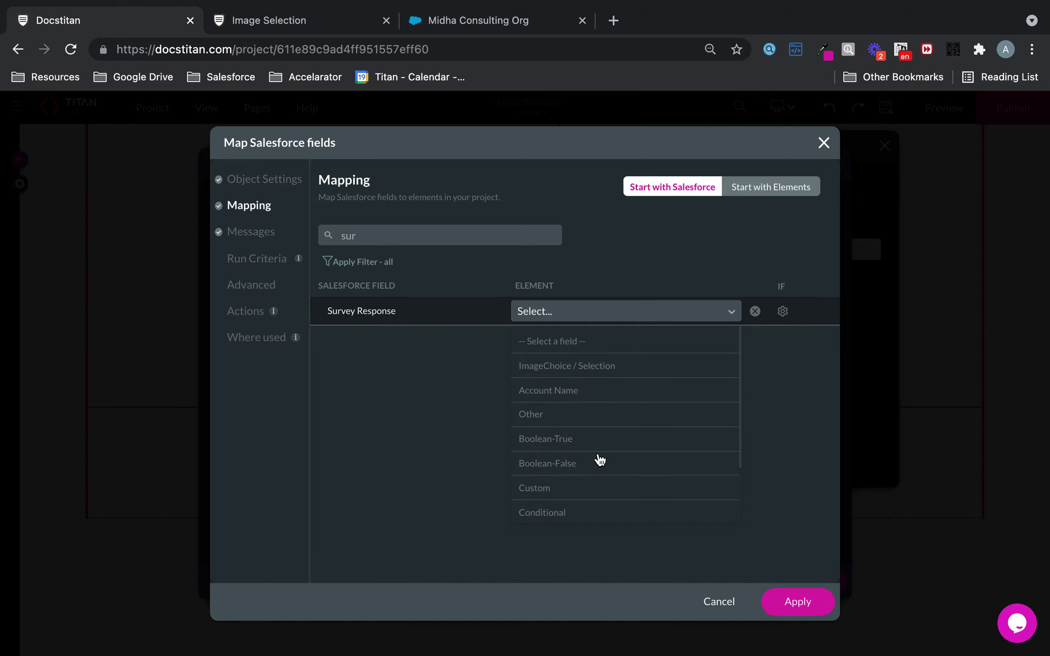
pyautogui.click(590, 364)
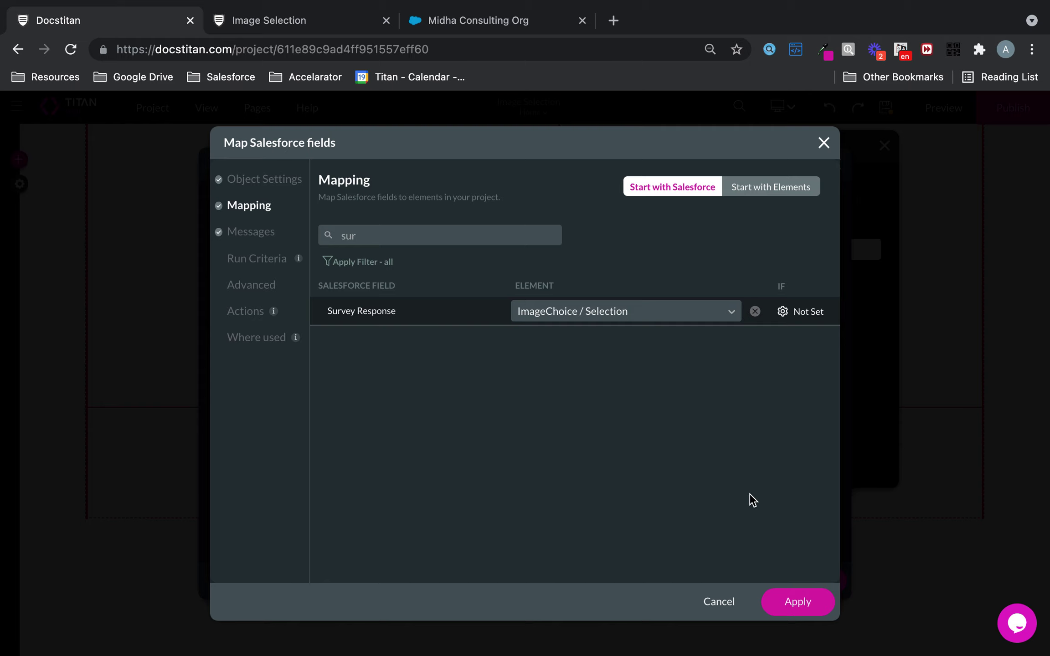
# Save the mapping, attach the #1 Account create push to Submit, then publish and launch.
pyautogui.click(799, 604)
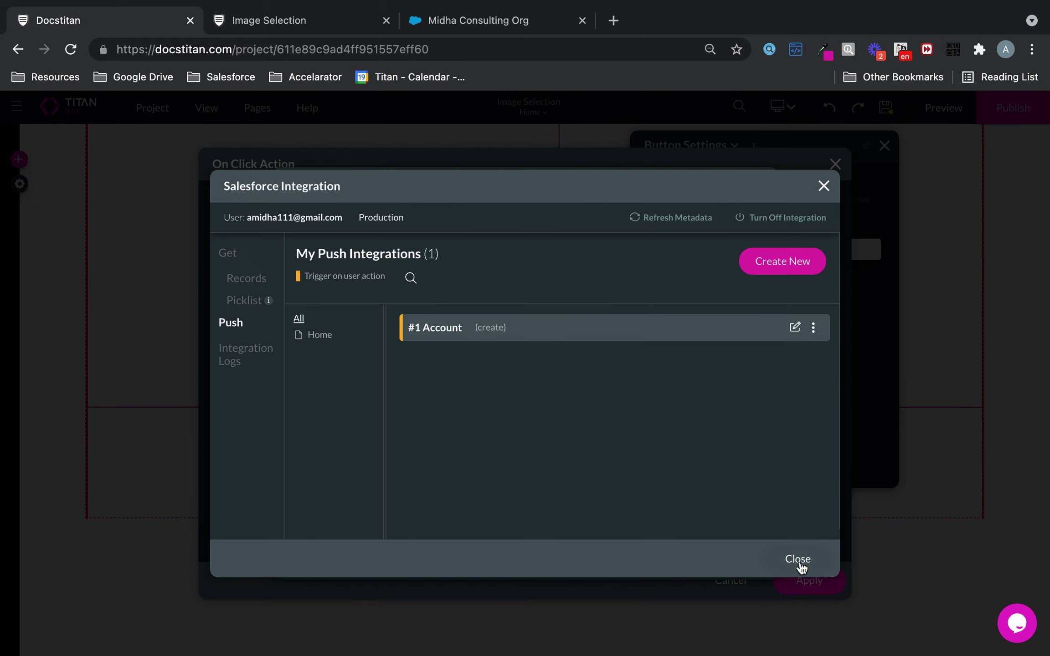
pyautogui.click(799, 563)
pyautogui.click(591, 292)
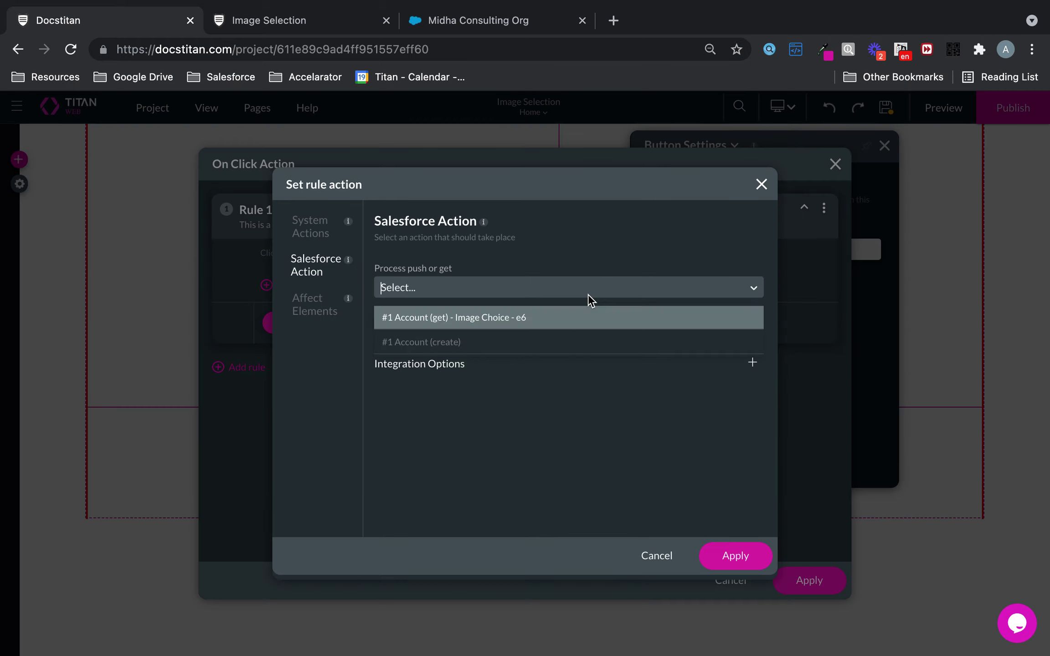
pyautogui.click(565, 342)
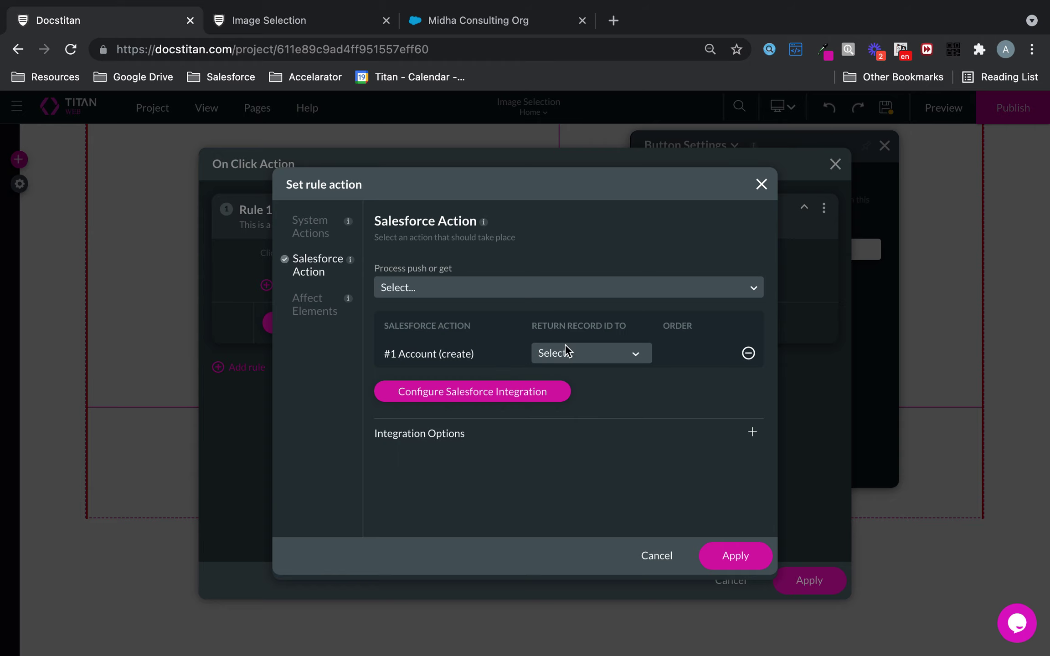
pyautogui.click(721, 554)
pyautogui.click(808, 585)
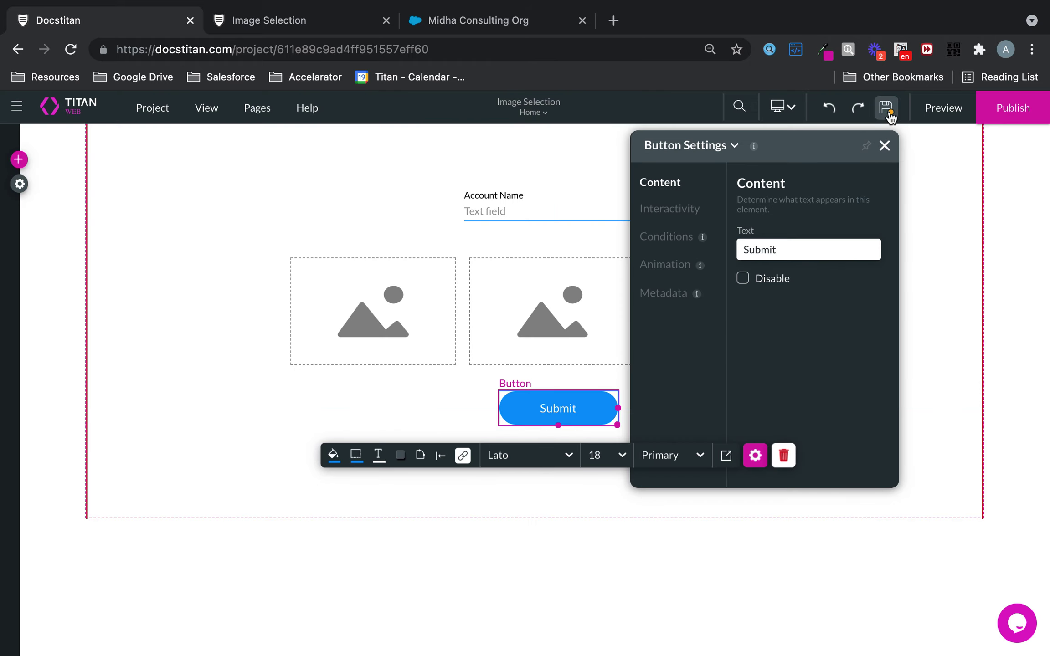
pyautogui.click(994, 108)
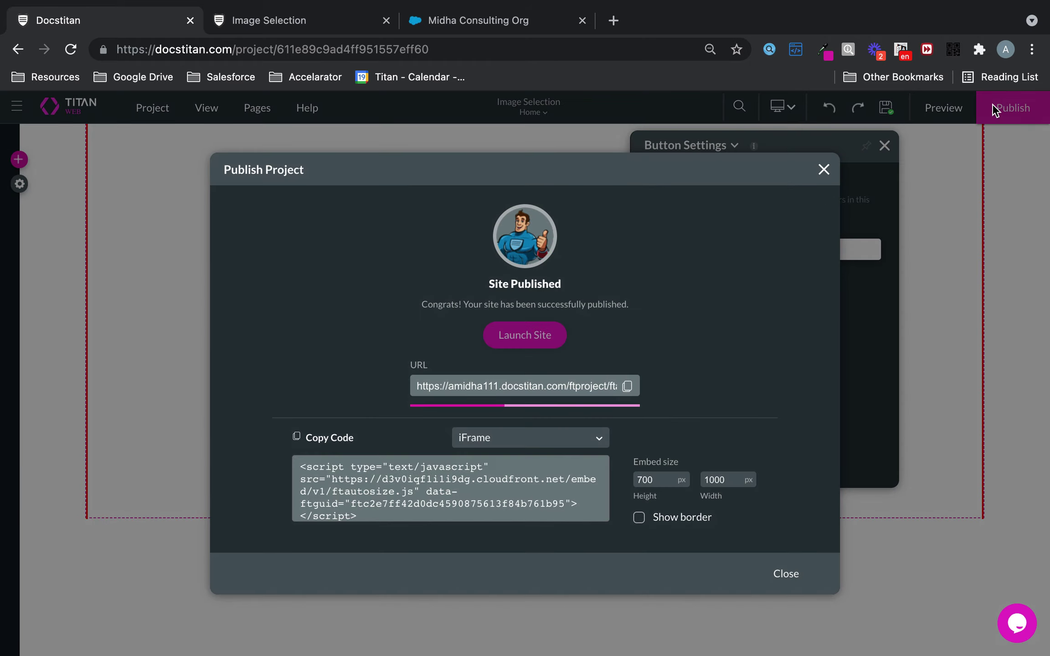
pyautogui.click(526, 337)
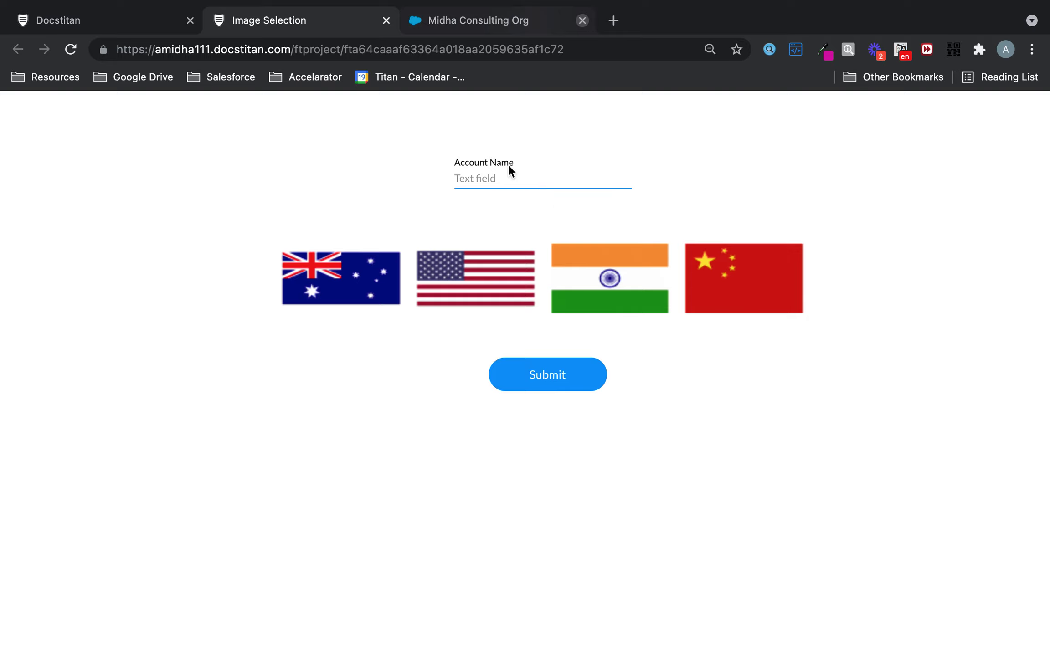
# Enter 'Image Selection Account' as the Account Name, pick the Australian flag and submit.
pyautogui.click(506, 172)
pyautogui.write('Imag')
pyautogui.press('BackSpace')
pyautogui.write('age Selection Account')
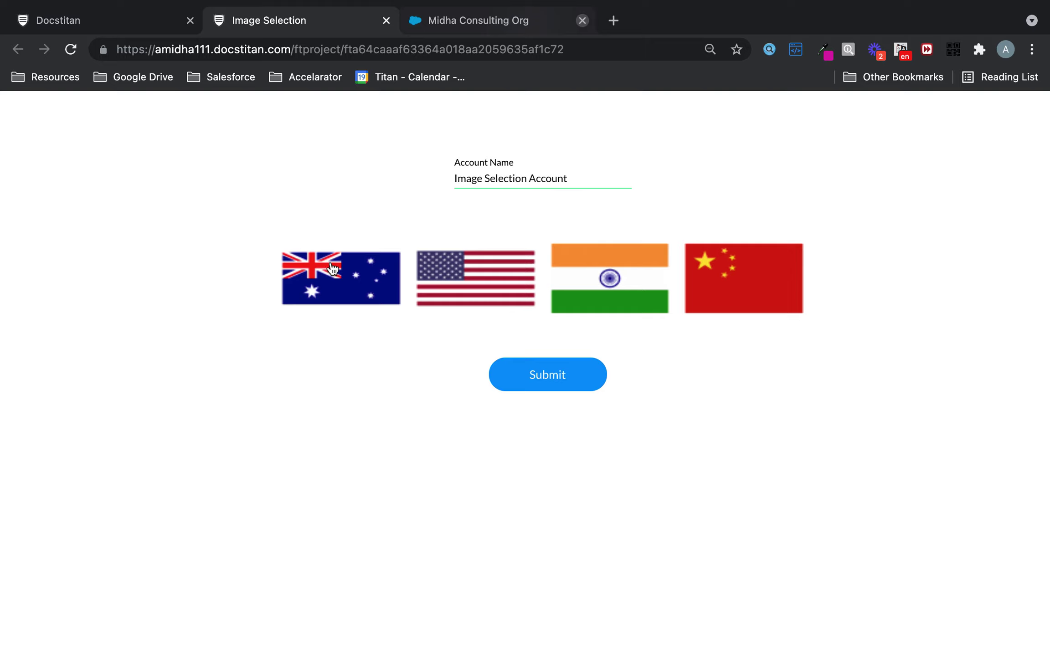
pyautogui.click(332, 270)
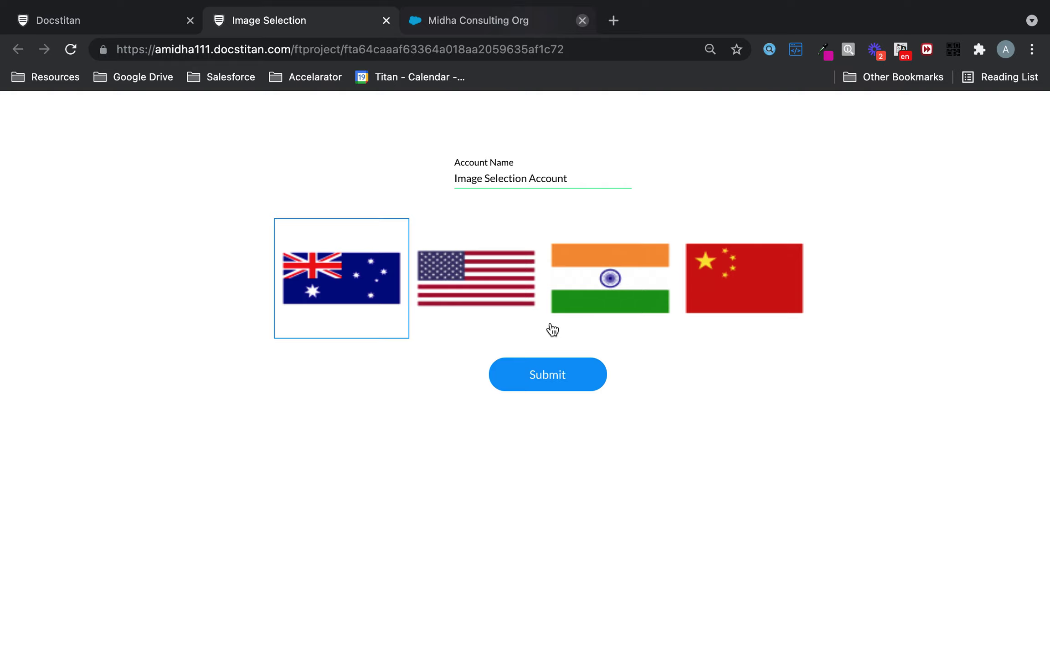
pyautogui.click(567, 376)
# Open the Salesforce integration logs and follow the new Account's Record ID into Salesforce.
pyautogui.click(73, 18)
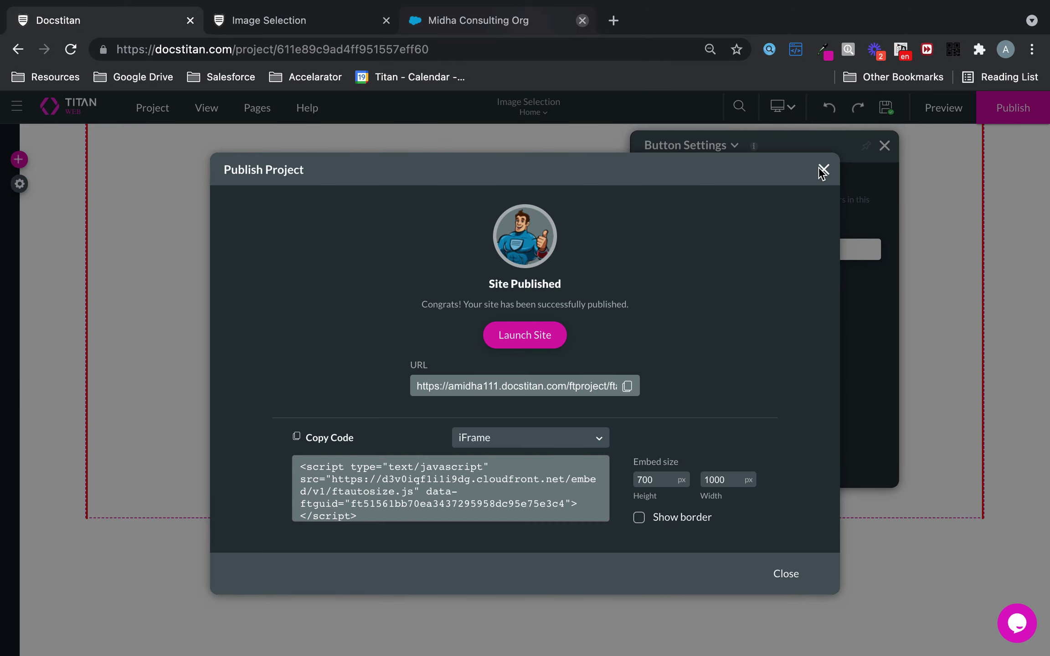
pyautogui.click(823, 170)
pyautogui.click(19, 184)
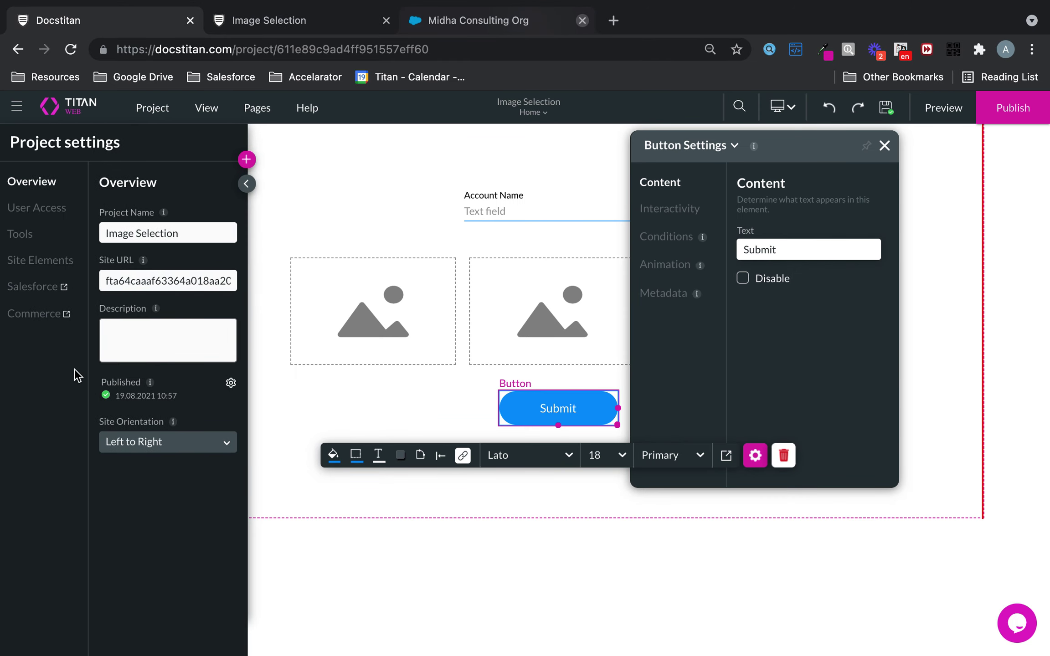
pyautogui.click(41, 291)
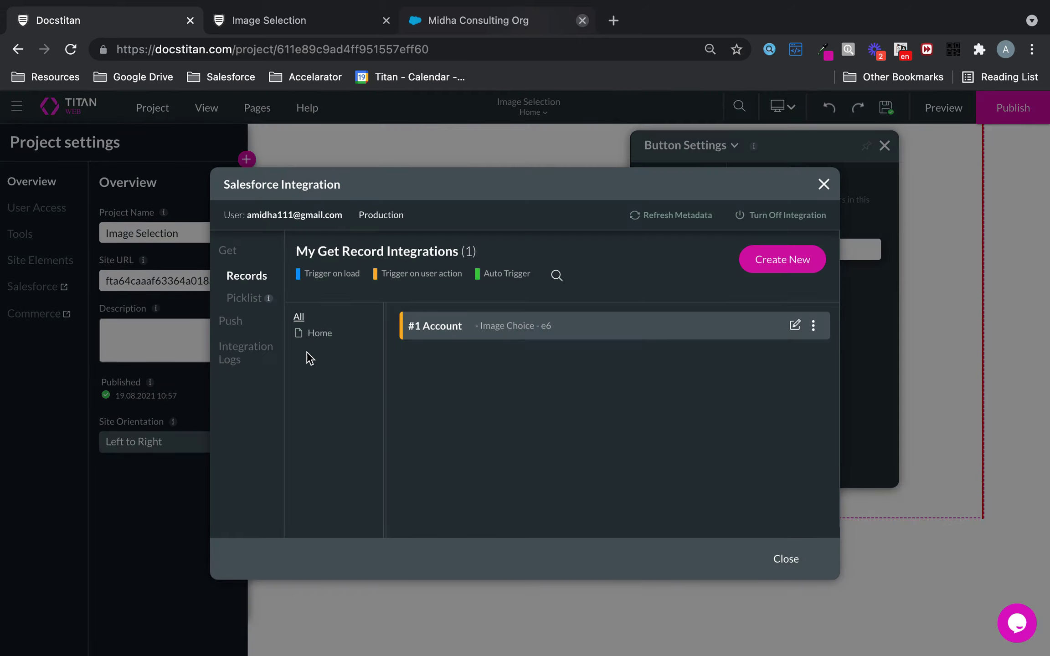
pyautogui.click(257, 358)
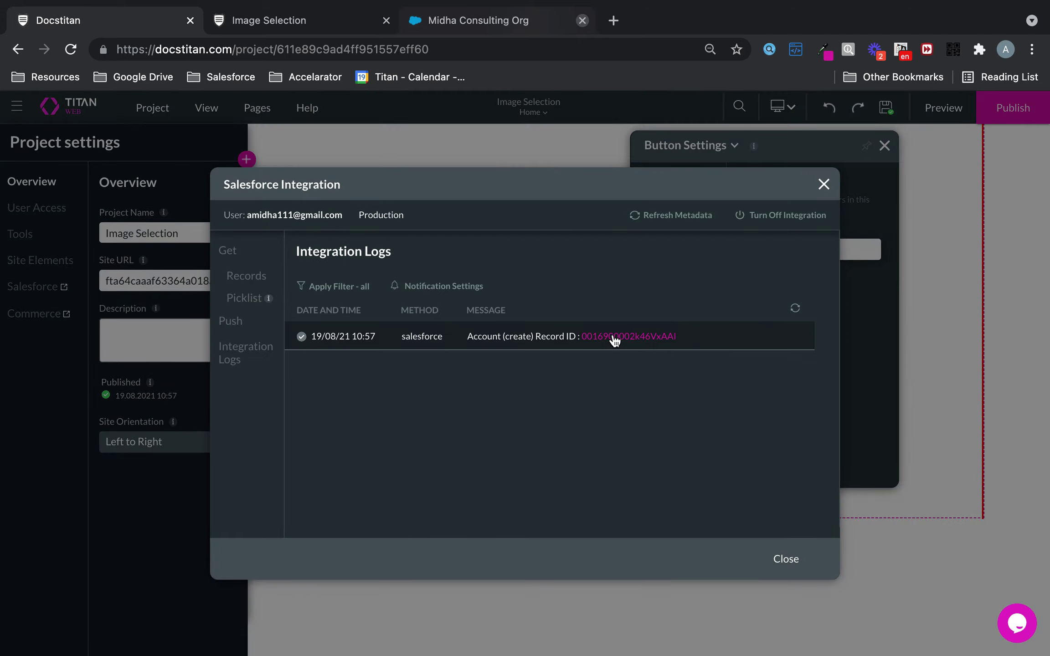
pyautogui.click(614, 337)
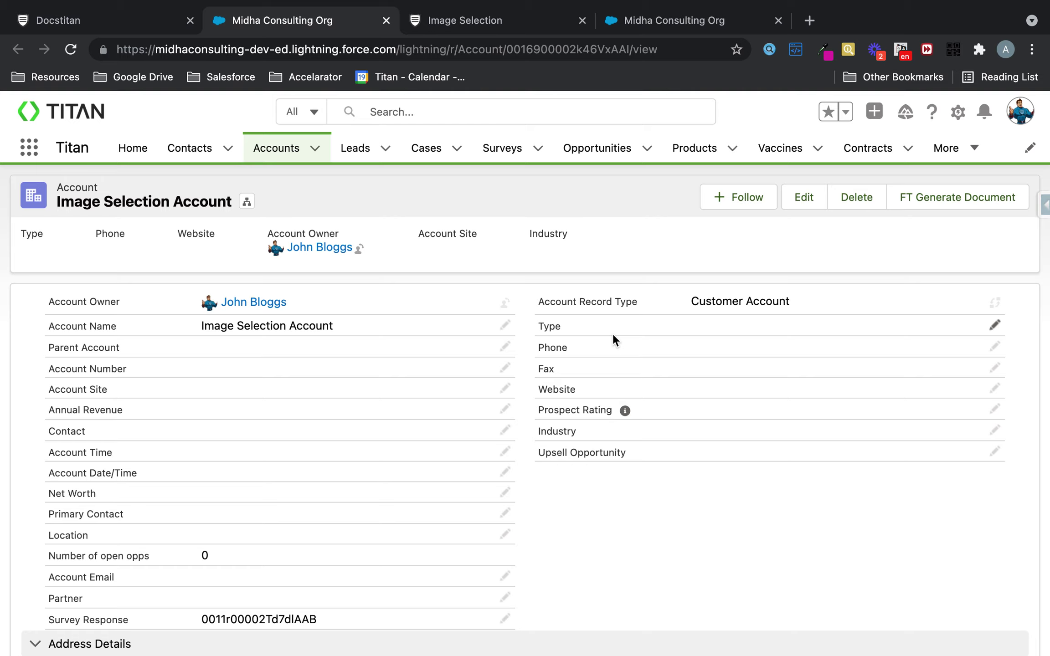
# Highlight the filled Survey Response value on the Image Selection Account record, then return to the editor.
pyautogui.scroll(-2, 613, 333)
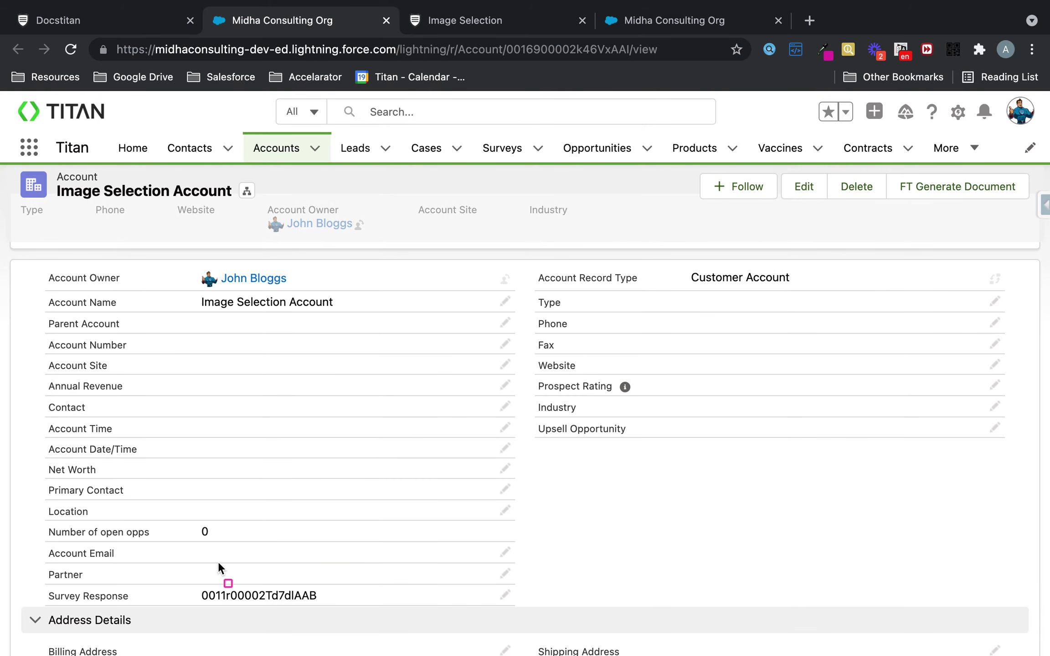
pyautogui.moveTo(191, 580); pyautogui.dragTo(322, 606)
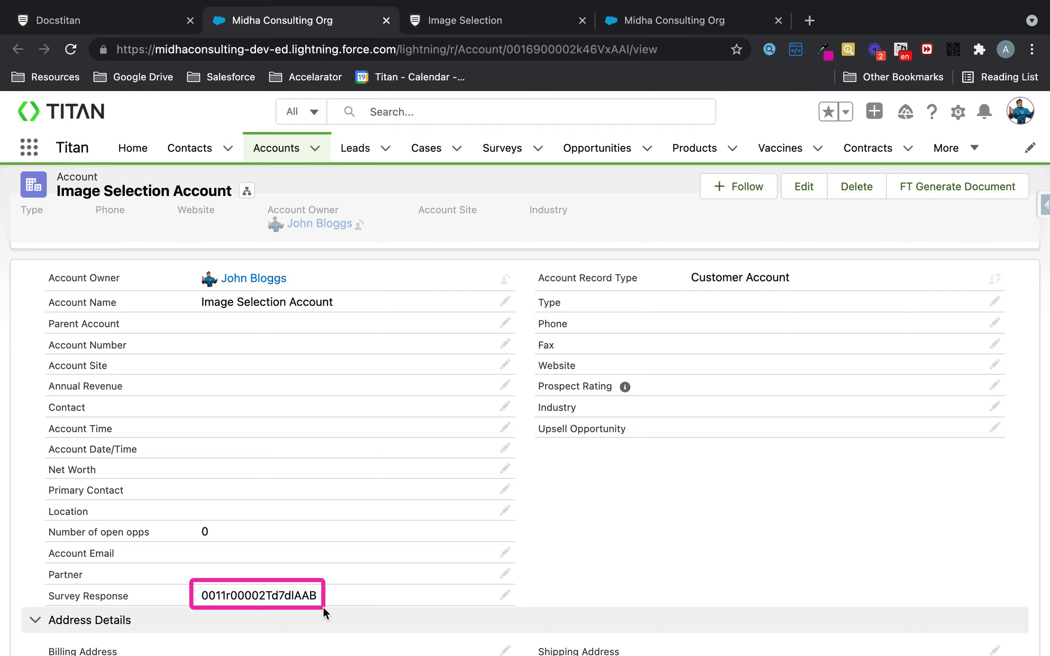
pyautogui.click(137, 24)
# Make the flag image choice use the Salesforce Website field as its value.
pyautogui.click(787, 559)
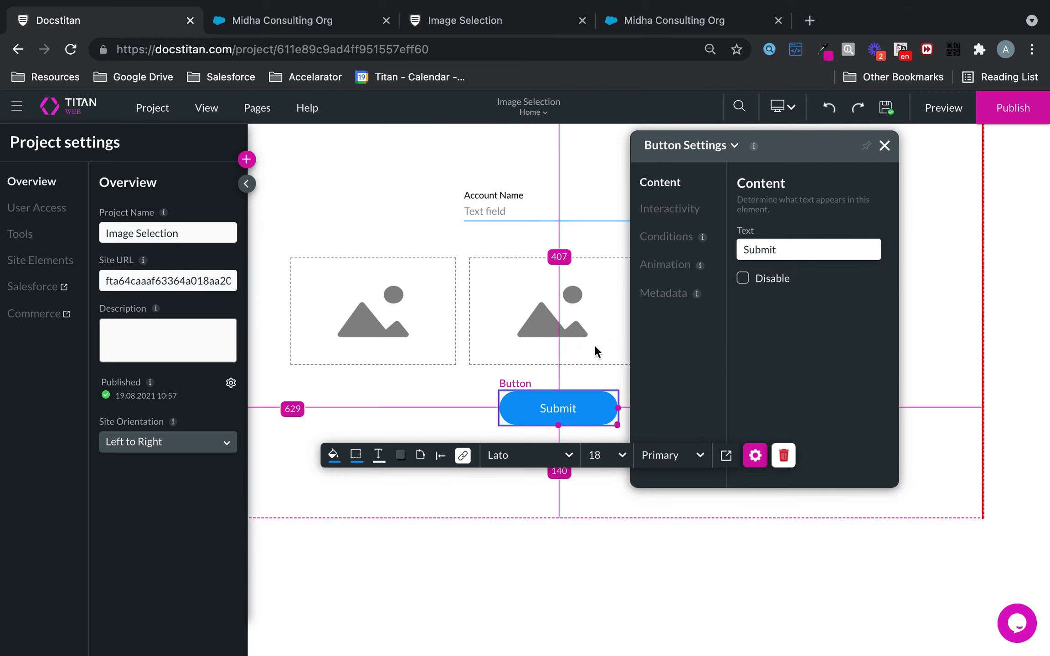
pyautogui.click(563, 326)
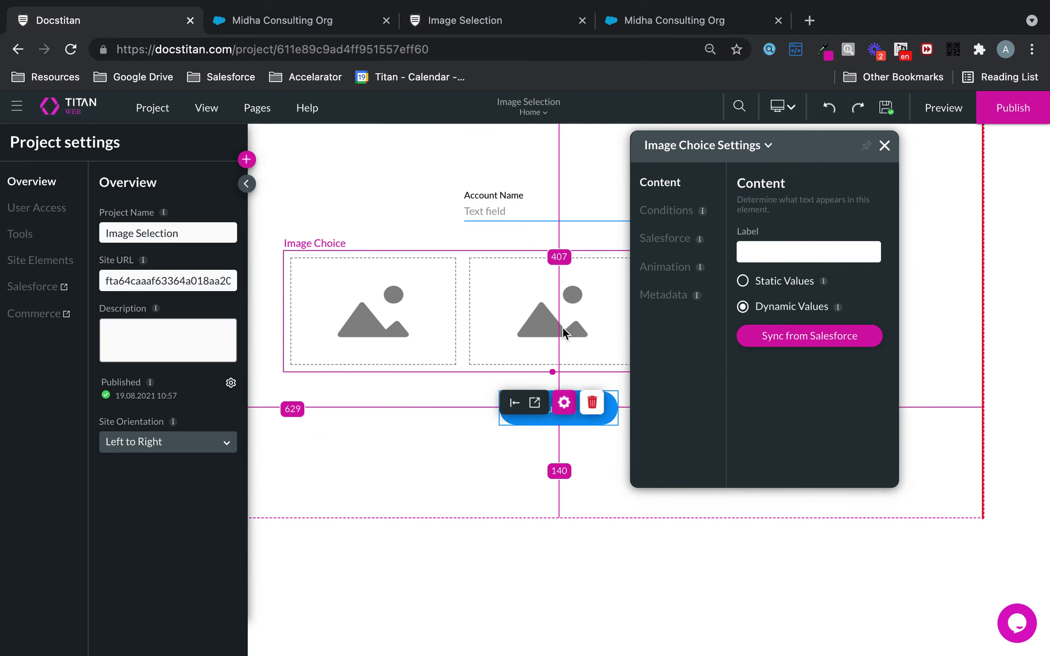
pyautogui.click(849, 339)
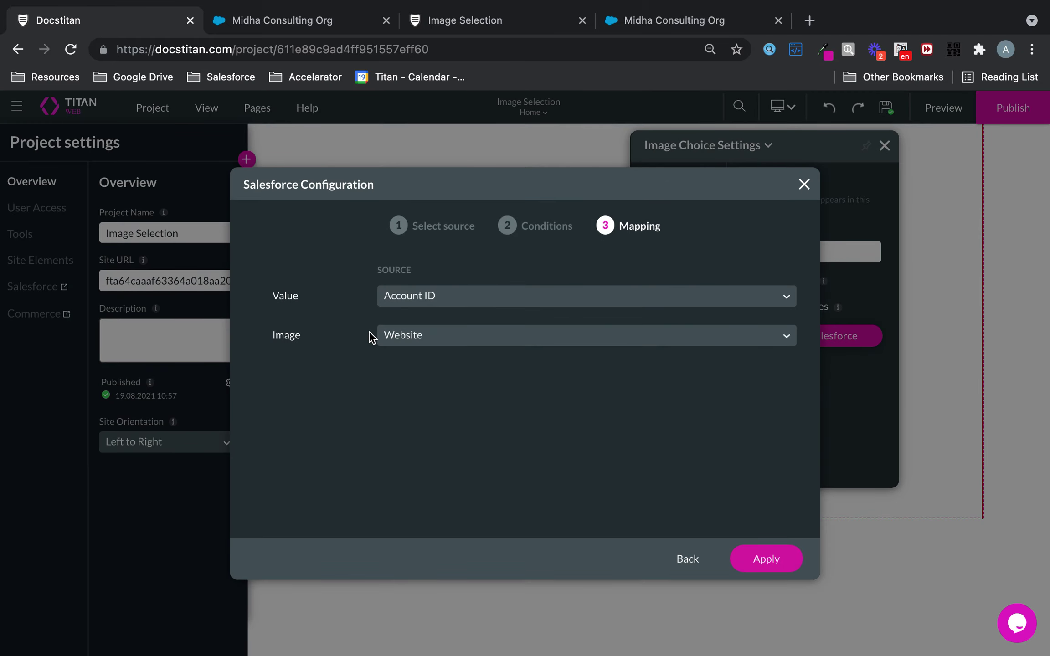
pyautogui.moveTo(253, 268)
pyautogui.mouseDown()
pyautogui.moveTo(523, 323)
pyautogui.moveTo(805, 311)
pyautogui.mouseUp()
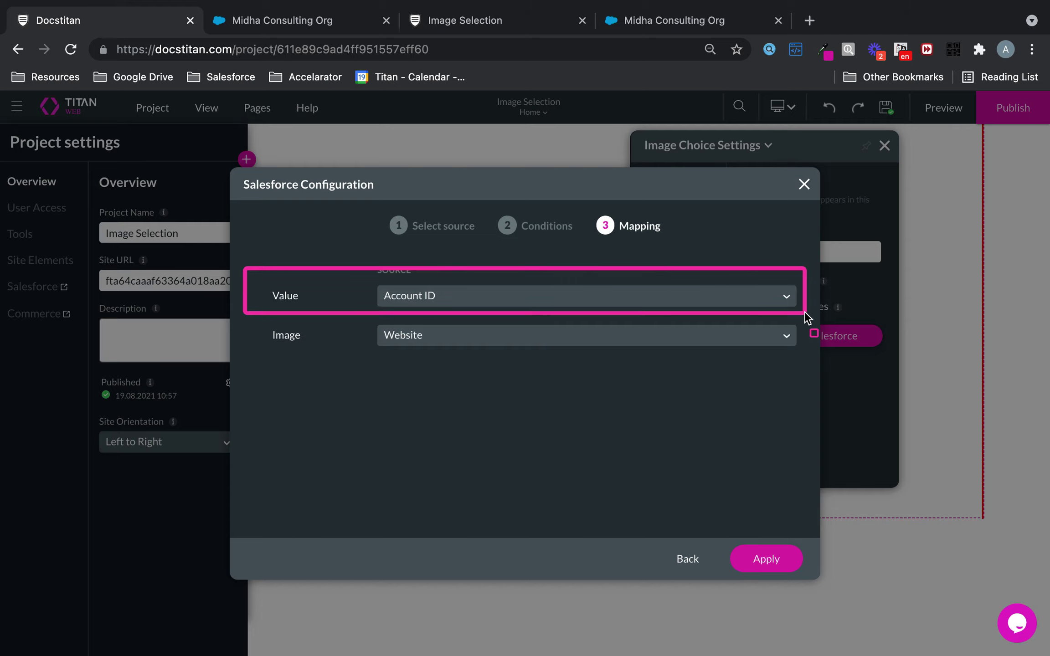
pyautogui.click(731, 298)
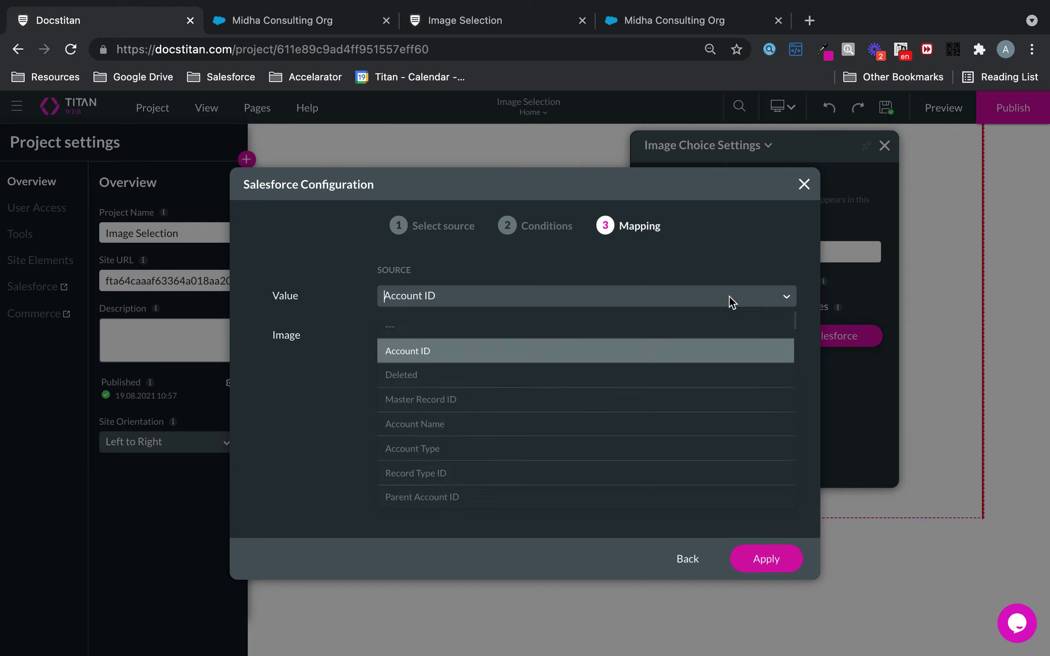
pyautogui.write('web')
pyautogui.click(663, 326)
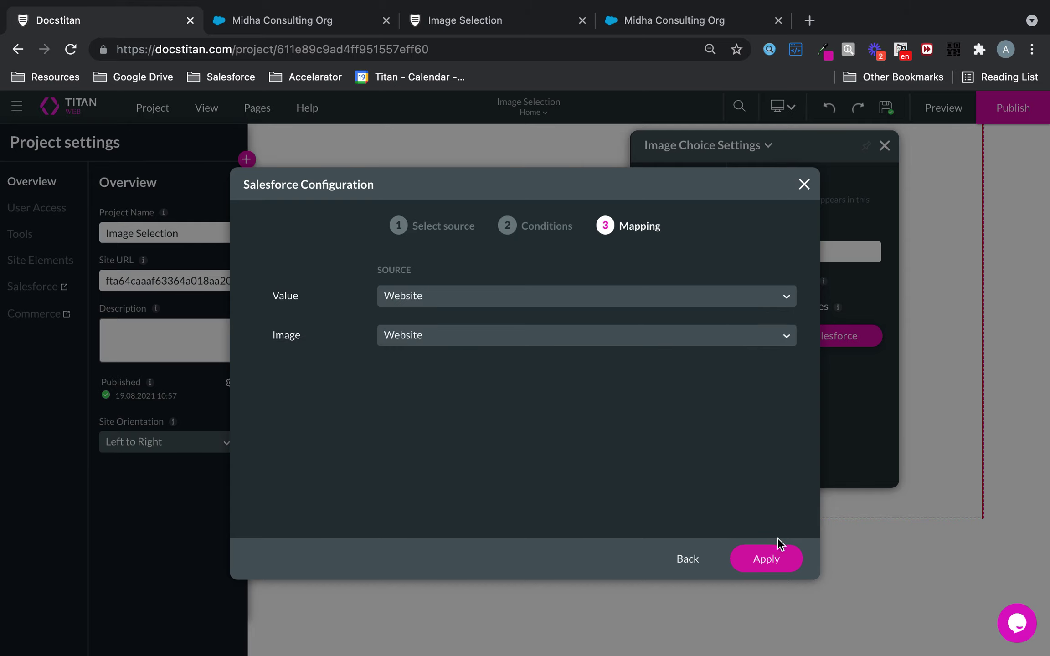
pyautogui.click(763, 558)
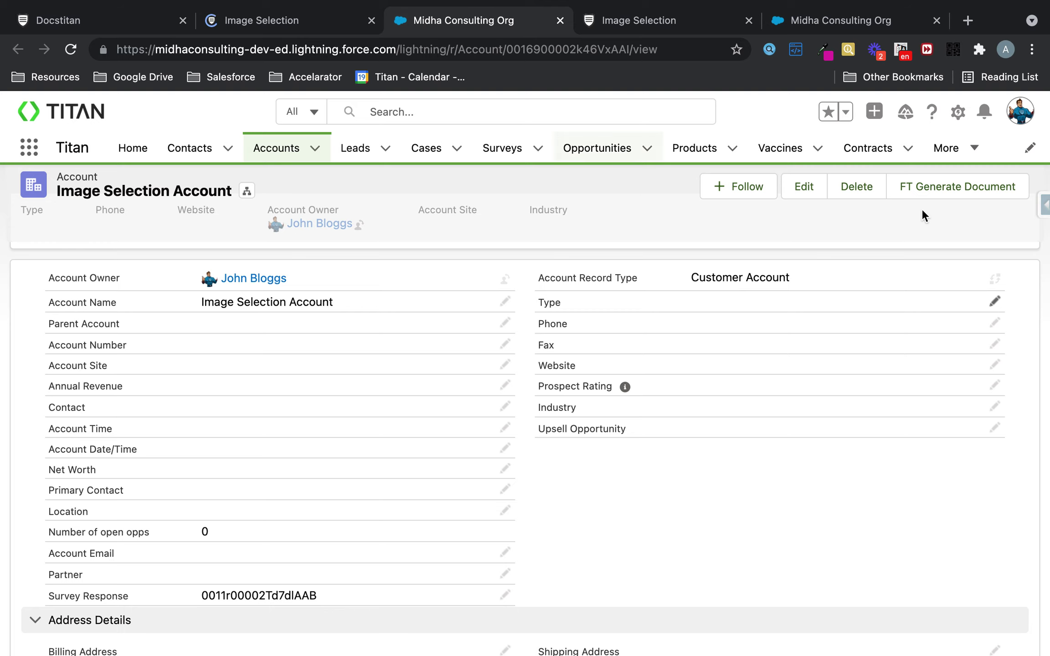
# Delete the Image Selection Account record and go back to the survey's Account Name field.
pyautogui.click(871, 186)
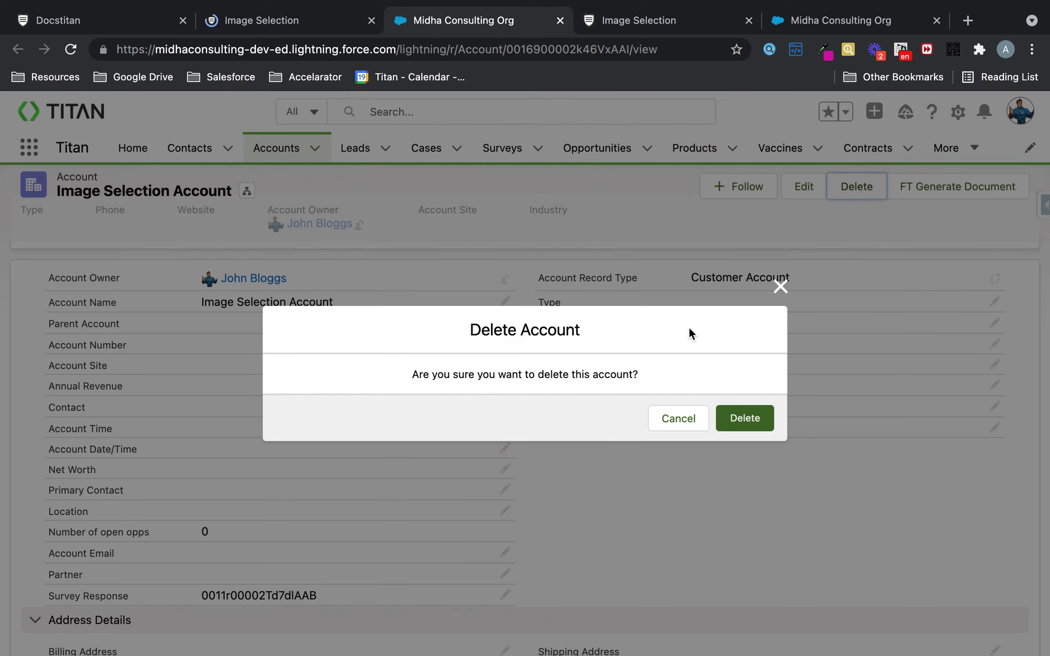
pyautogui.click(735, 423)
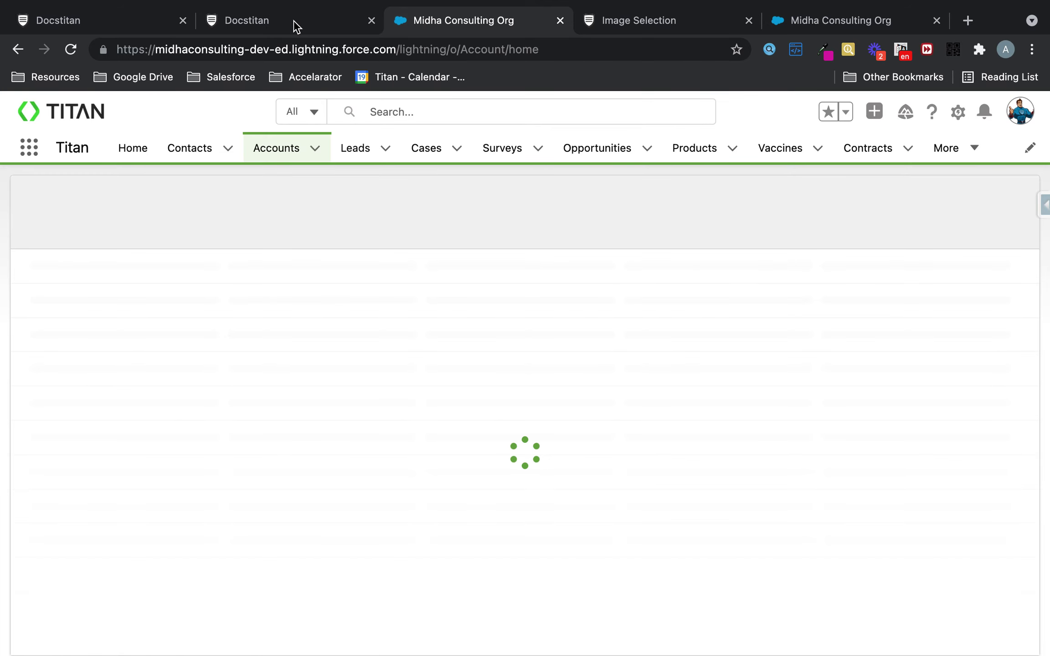
pyautogui.click(296, 23)
pyautogui.click(496, 177)
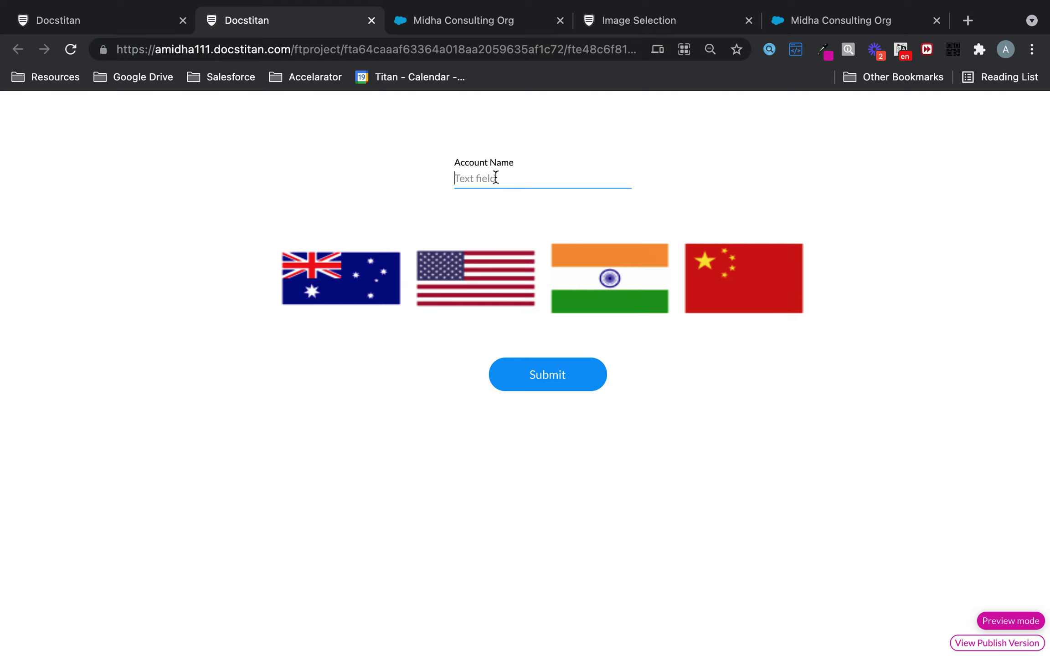
# Submit the form as 'Image URL Account' with the China flag chosen, then return to the editor.
pyautogui.write('Image UR')
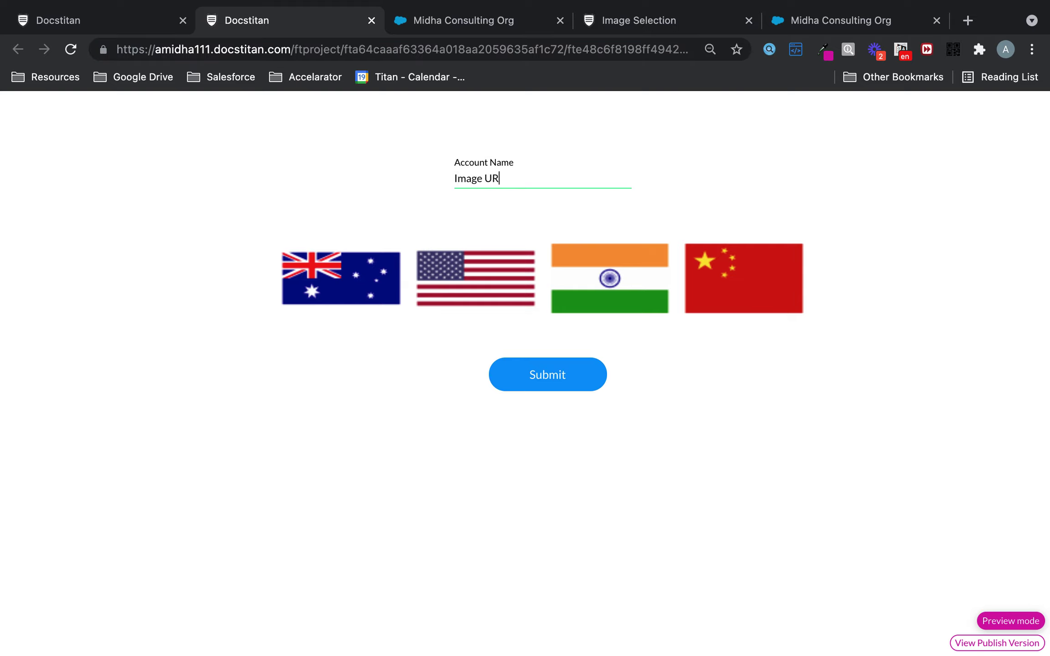
pyautogui.write('L Account')
pyautogui.click(734, 295)
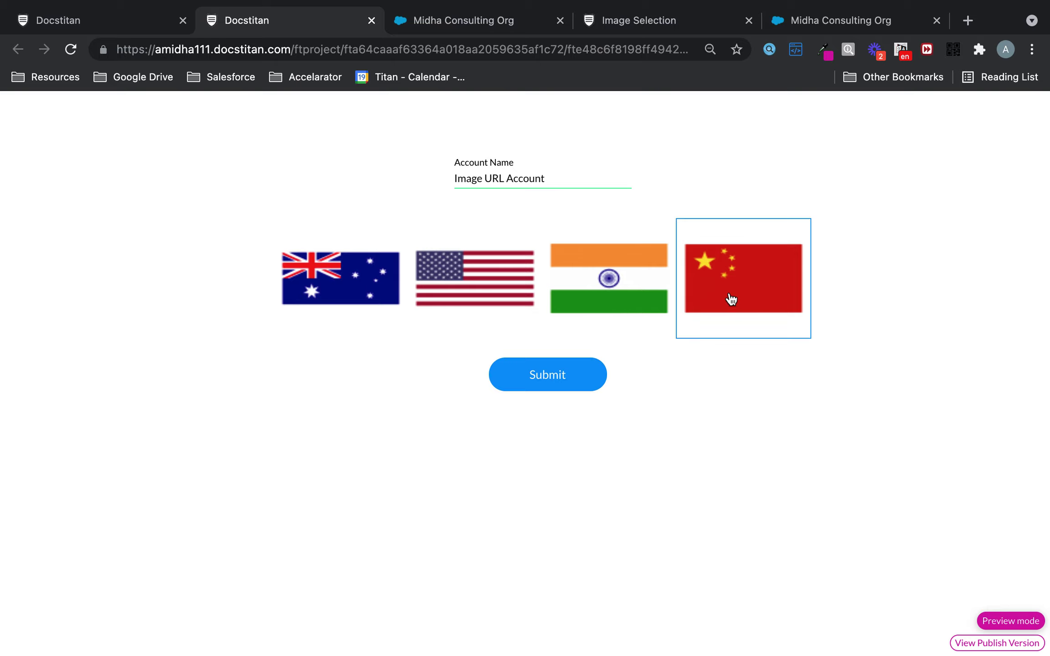
pyautogui.click(554, 376)
pyautogui.click(106, 10)
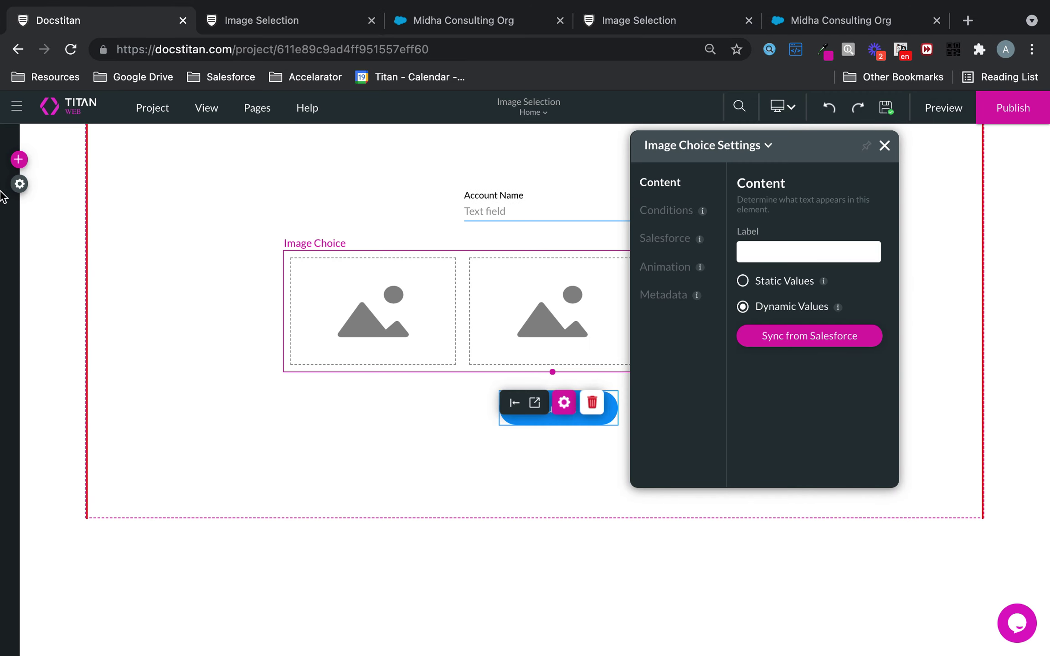
# Open the Salesforce integration logs and highlight the STRING_TOO_LONG error's 50-character limit.
pyautogui.click(17, 187)
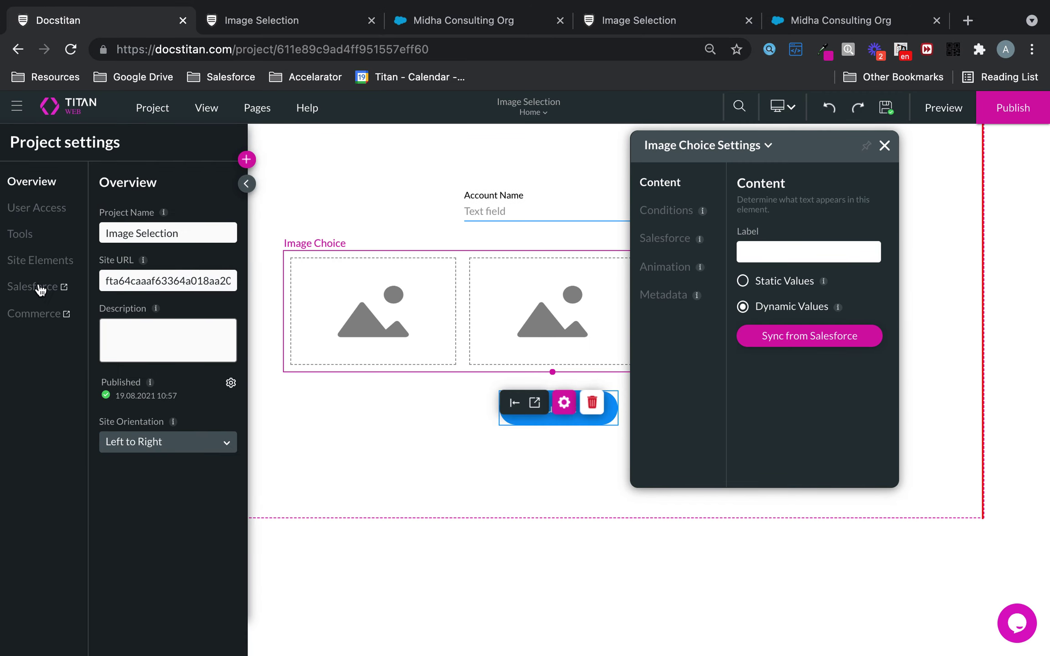
pyautogui.click(41, 288)
pyautogui.click(248, 357)
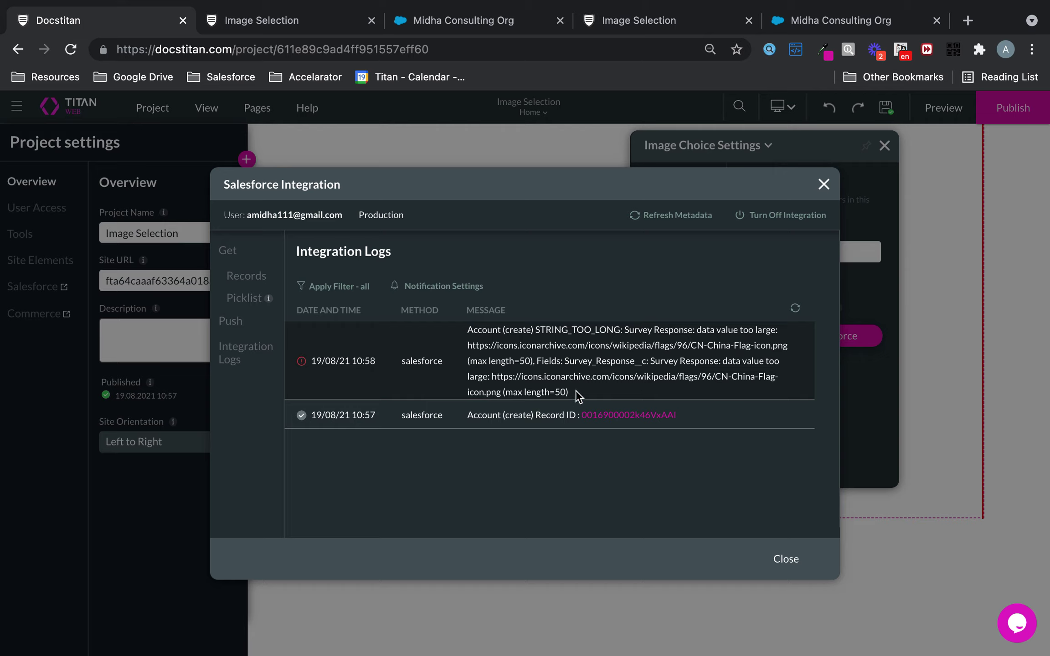
pyautogui.moveTo(576, 391); pyautogui.dragTo(500, 391)
pyautogui.click(601, 368)
# Compare the Hospitals with Covid-19 accounts list against the logged flag image URL error, then return to the Image Selection Account form.
pyautogui.click(293, 21)
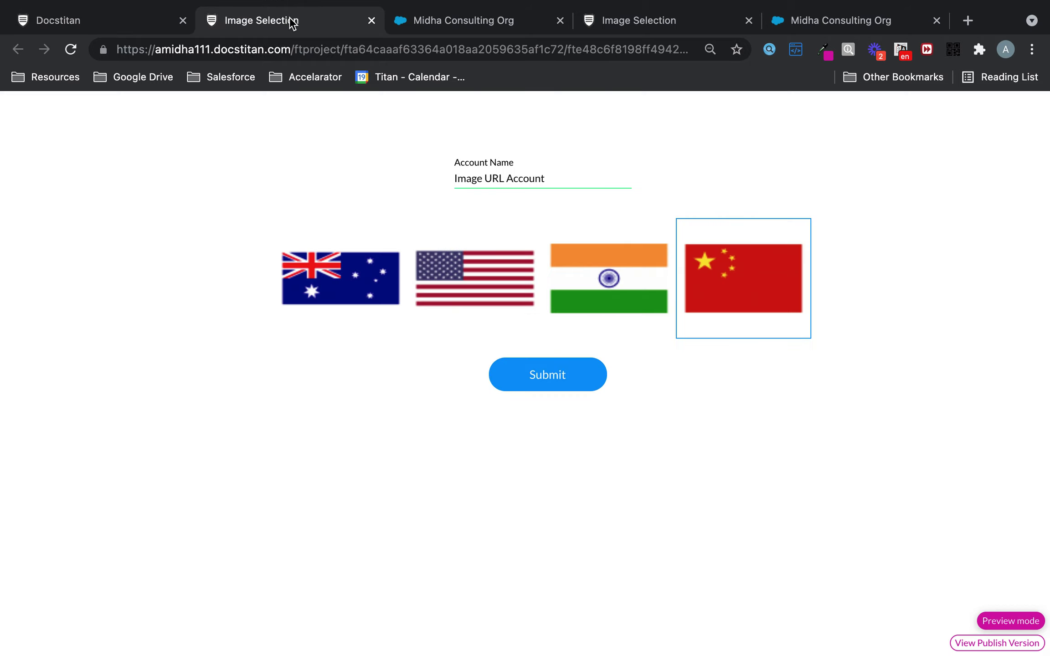
pyautogui.click(504, 21)
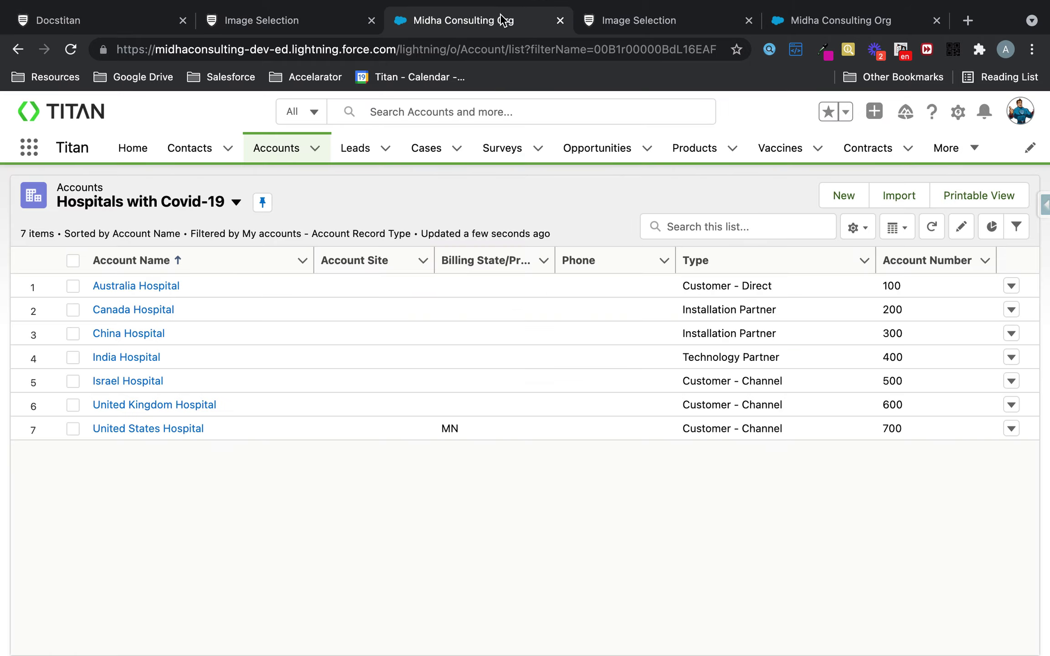
pyautogui.click(90, 20)
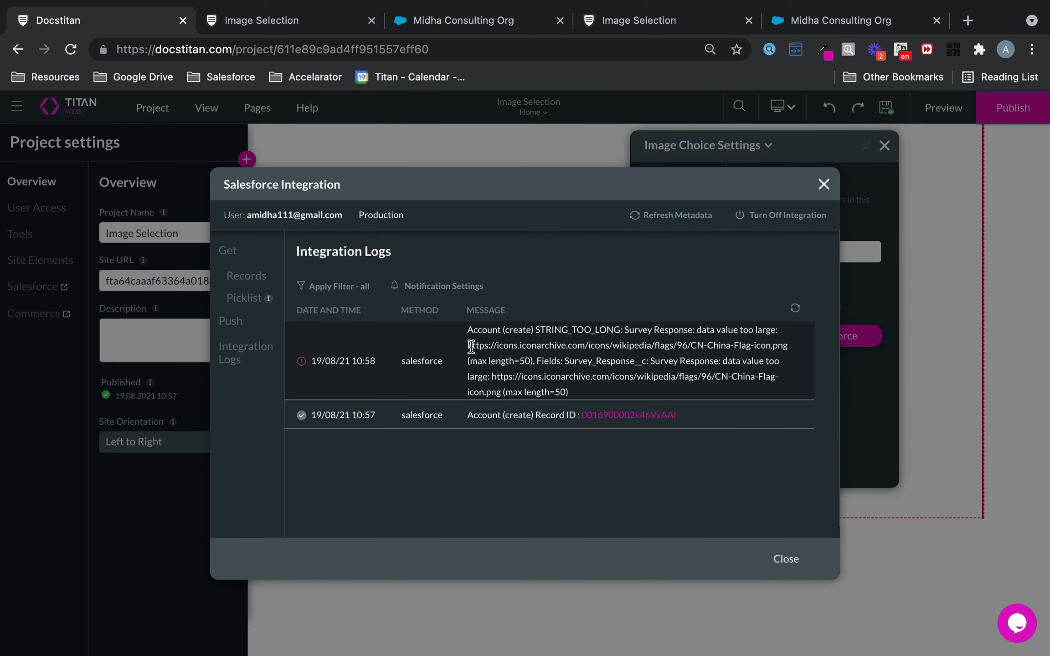
pyautogui.moveTo(467, 347)
pyautogui.mouseDown()
pyautogui.moveTo(785, 347)
pyautogui.moveTo(470, 354)
pyautogui.mouseUp()
pyautogui.click(481, 23)
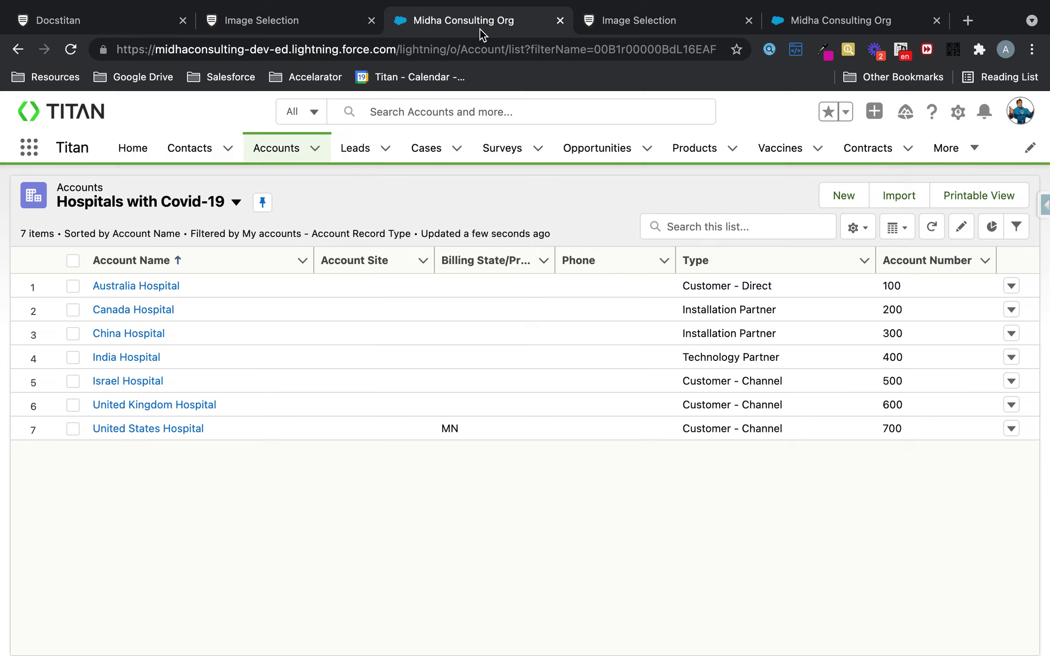
pyautogui.click(625, 19)
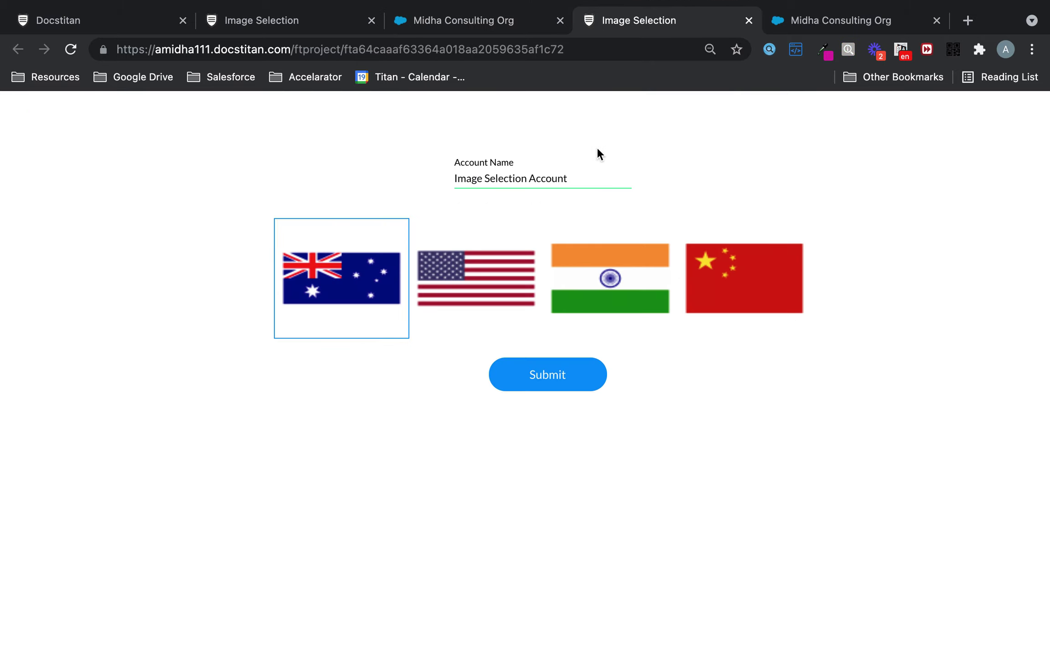
# On the live survey form, try the Australia, USA, India and China flags, ending on India.
pyautogui.click(305, 26)
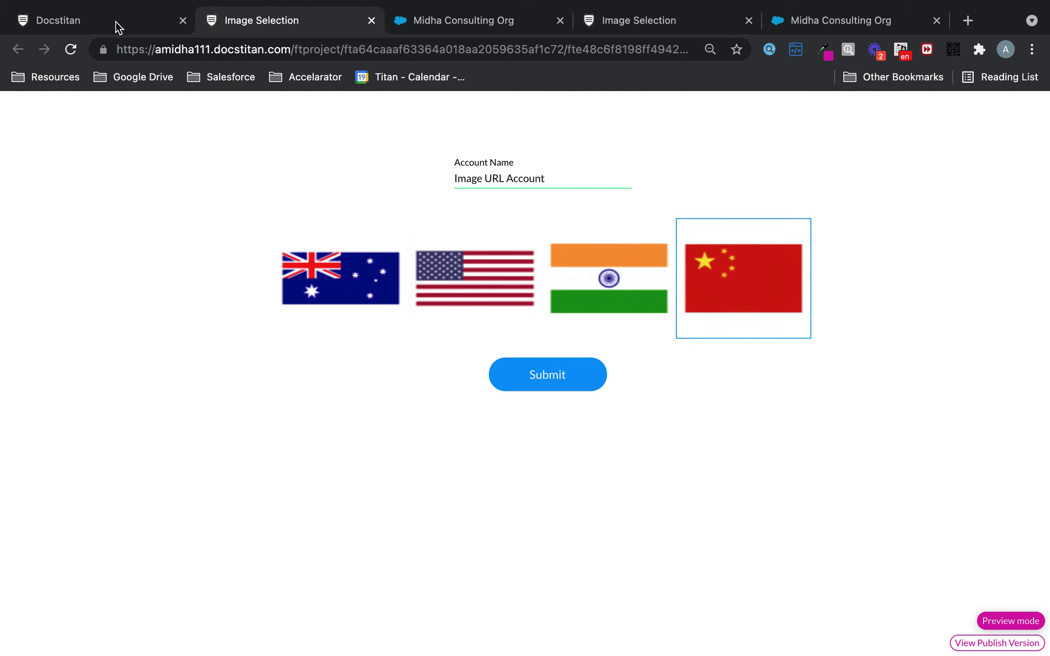
pyautogui.click(403, 299)
pyautogui.click(482, 300)
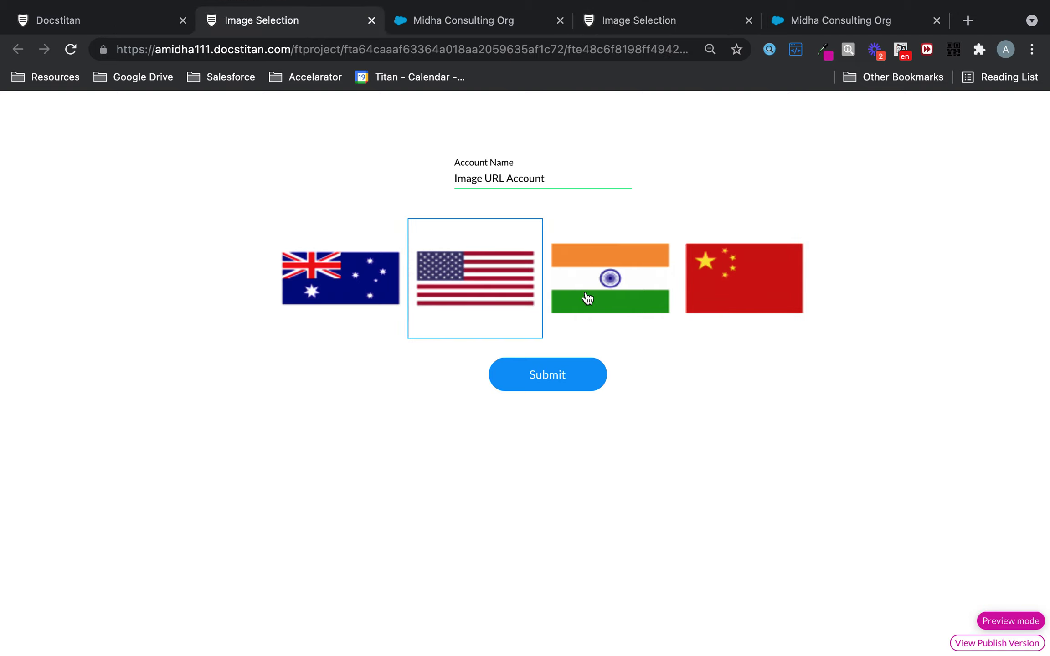
pyautogui.click(589, 298)
pyautogui.click(791, 297)
pyautogui.click(609, 311)
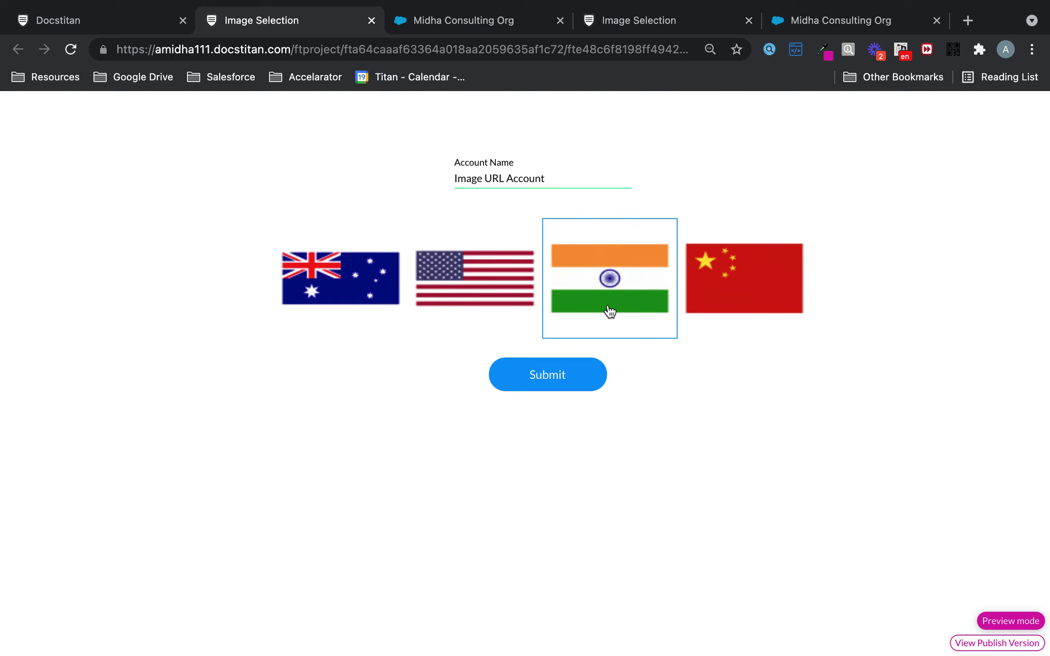
# Close the Salesforce Integration logs and the Image Choice Settings panel in the survey editor.
pyautogui.click(145, 19)
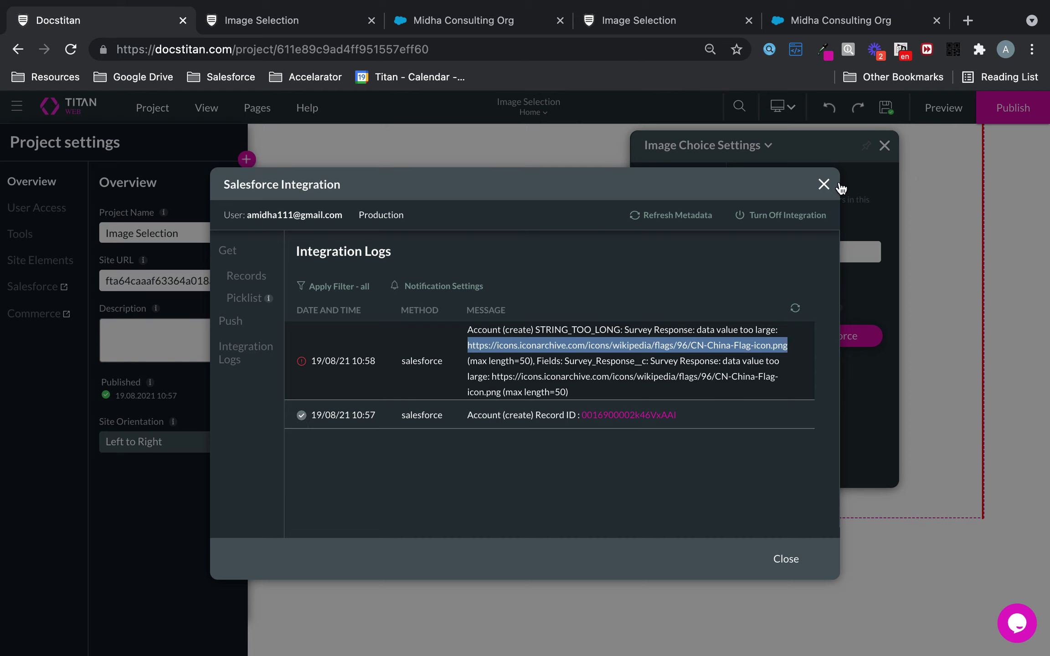
pyautogui.click(825, 184)
pyautogui.click(884, 146)
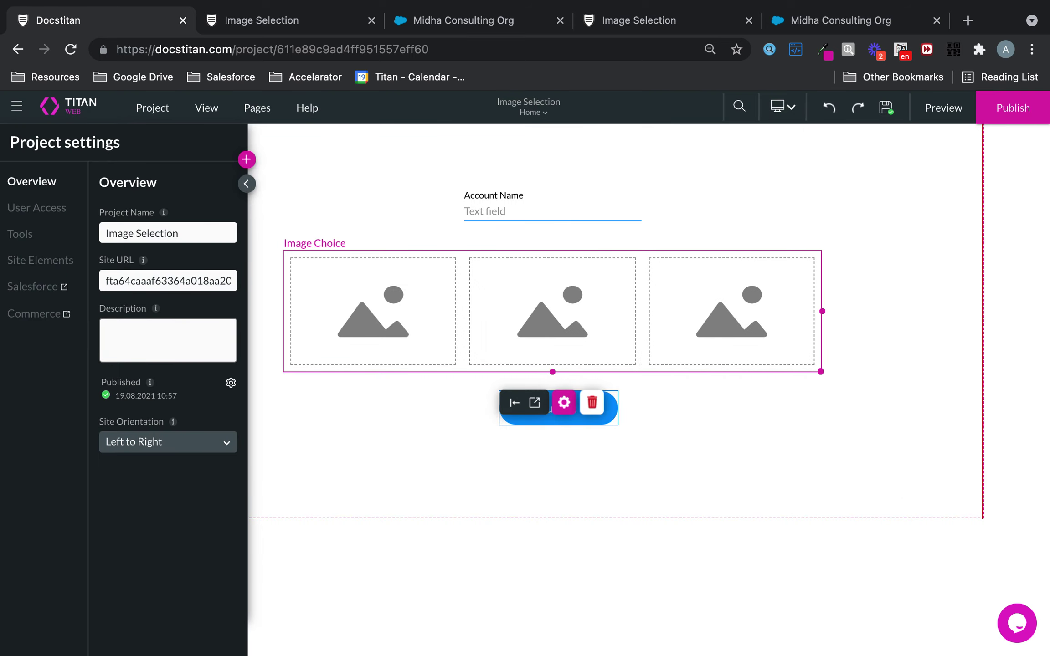